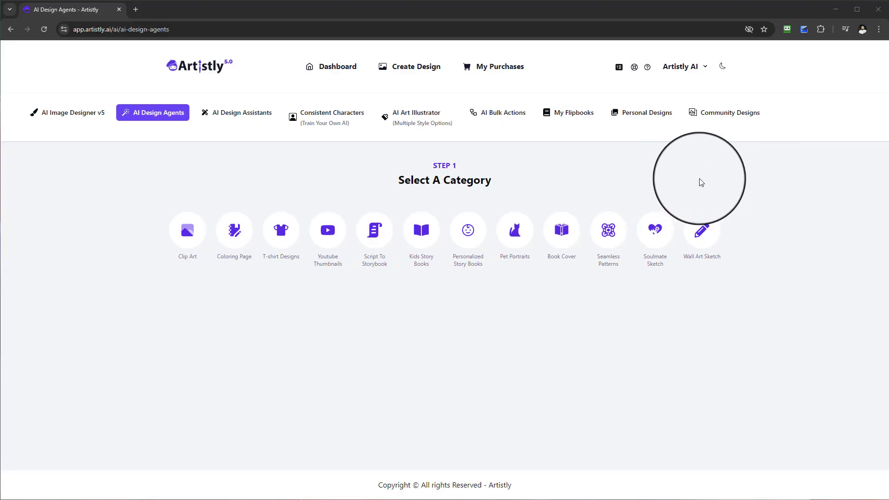
Step: Go from the Coloring Page category via the Dashboard to the Create Design page
left_click(234, 244)
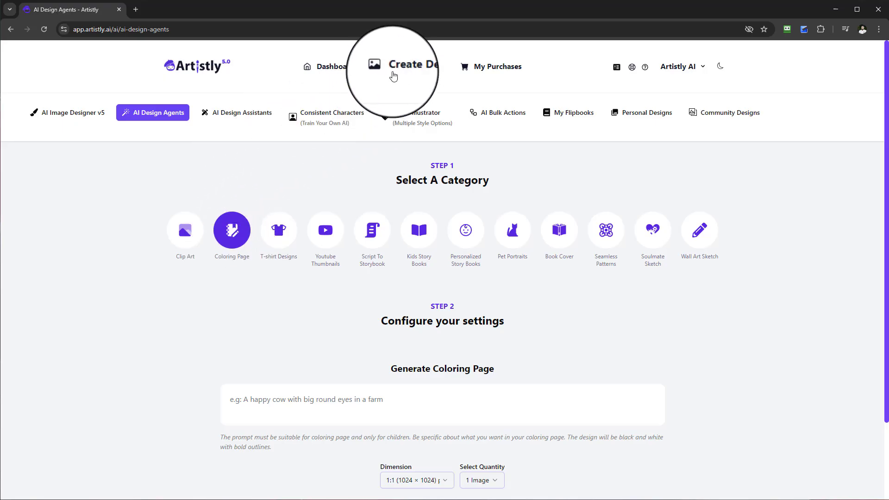
left_click(335, 68)
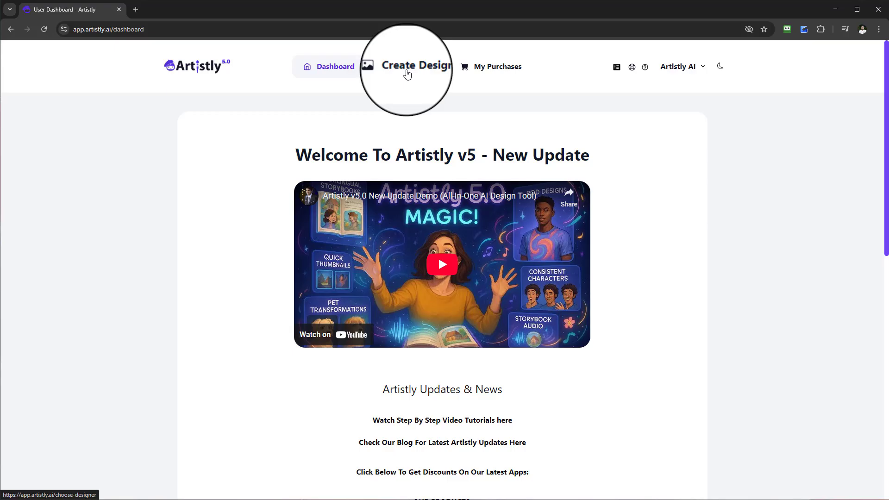
left_click(408, 71)
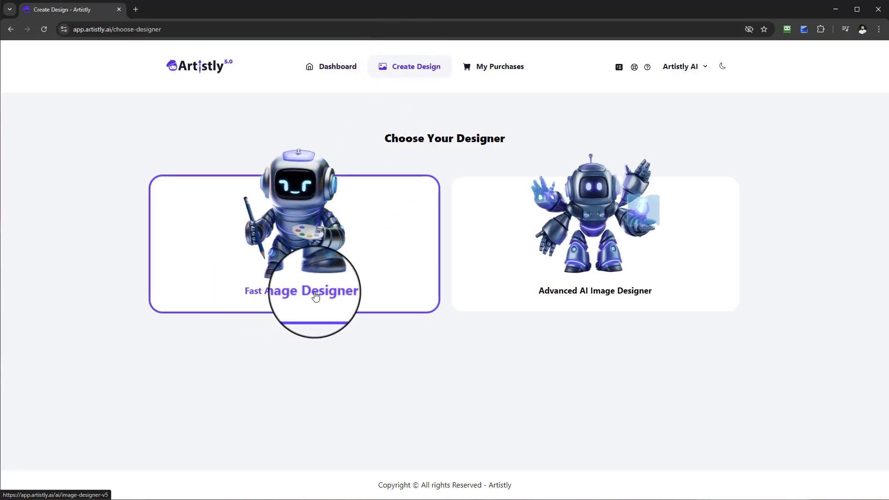
Step: Open the Fast Image Designer and switch to the AI Design Agents categories
left_click(316, 296)
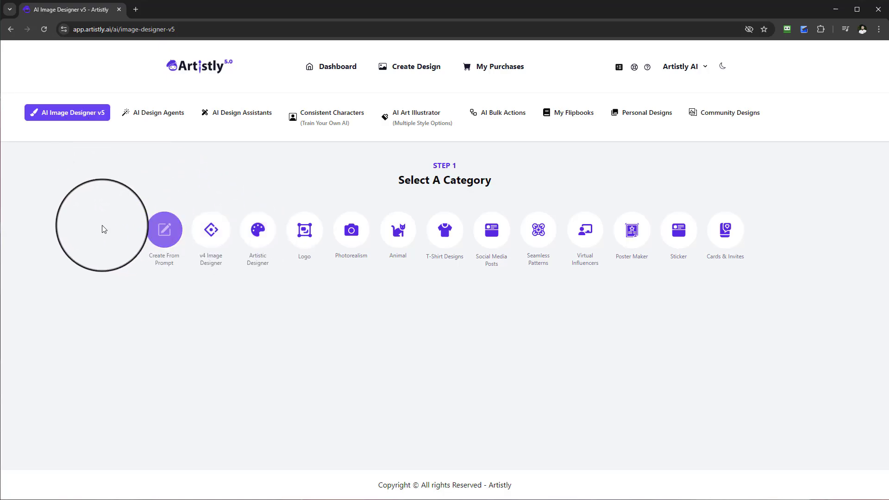
left_click(154, 119)
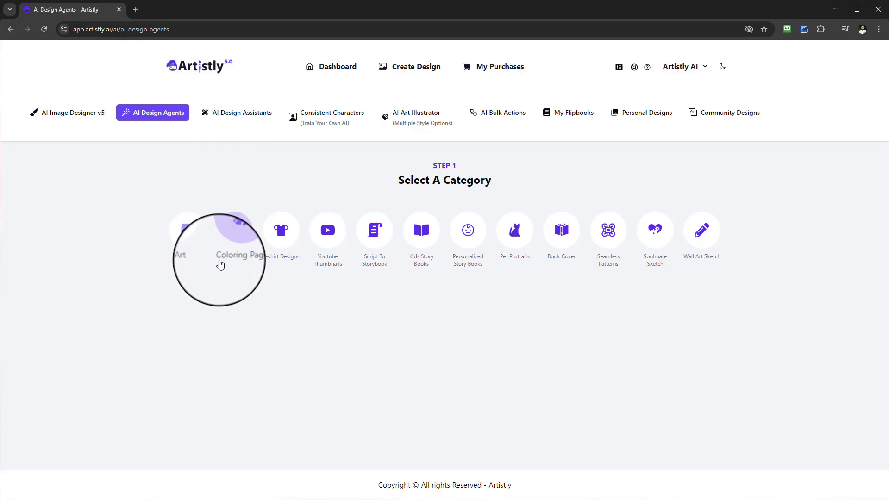
Step: Select the Coloring Page category under Step 1 to show its Generate Coloring Page form
left_click(239, 236)
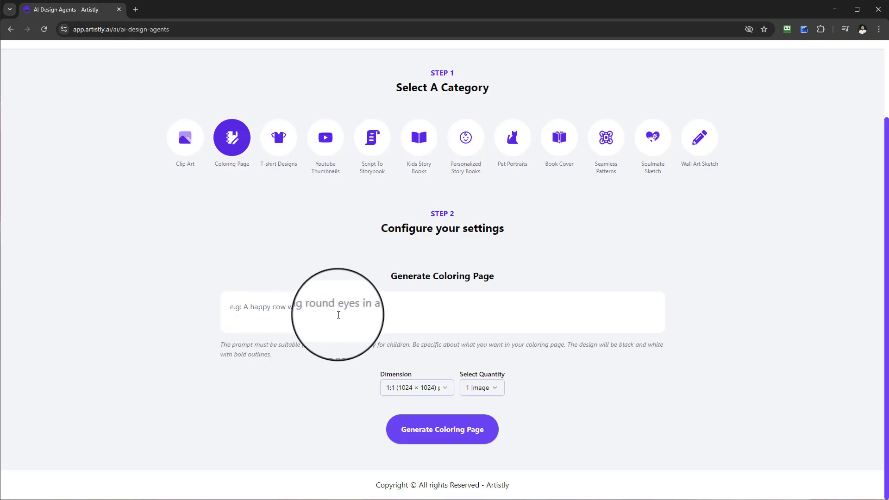
Step: Enter the prompt 'A happy duck next to the pond', fixing the Caps Lock typo
left_click(341, 311)
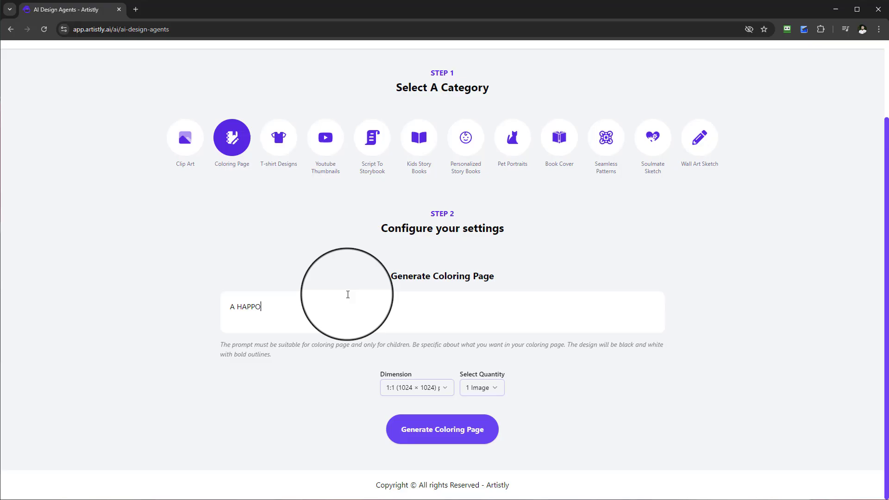
type("A HA")
key("BackSpace")
key("BackSpace")
key("Caps_Lock")
type("h")
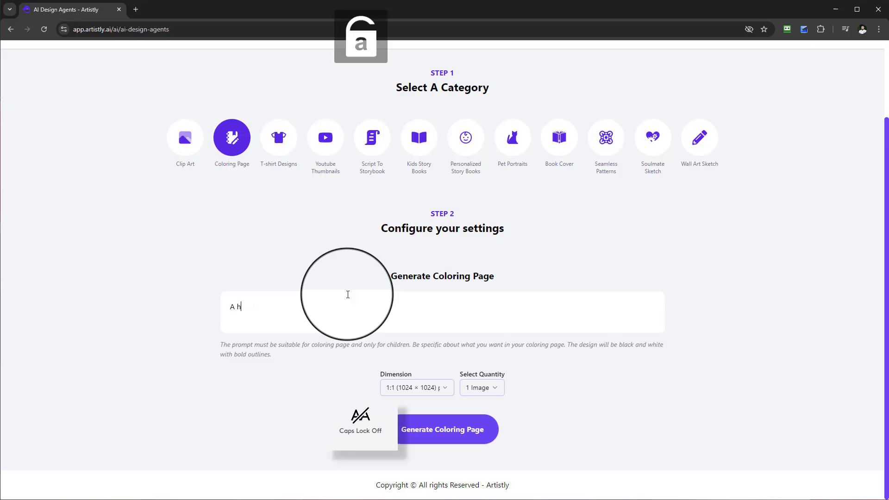
type("appy duck next to the pond")
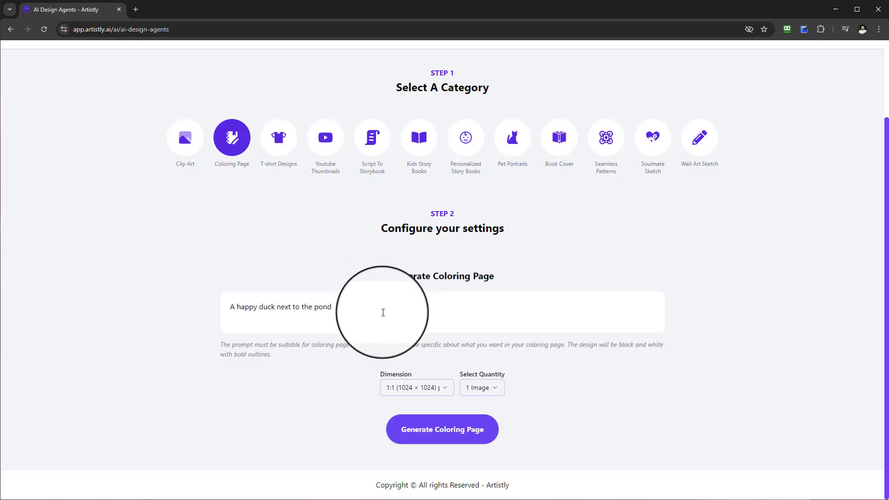
Step: Pick 4:5 (896 × 1088) as the Dimension and 5 Images as the quantity
left_click(397, 390)
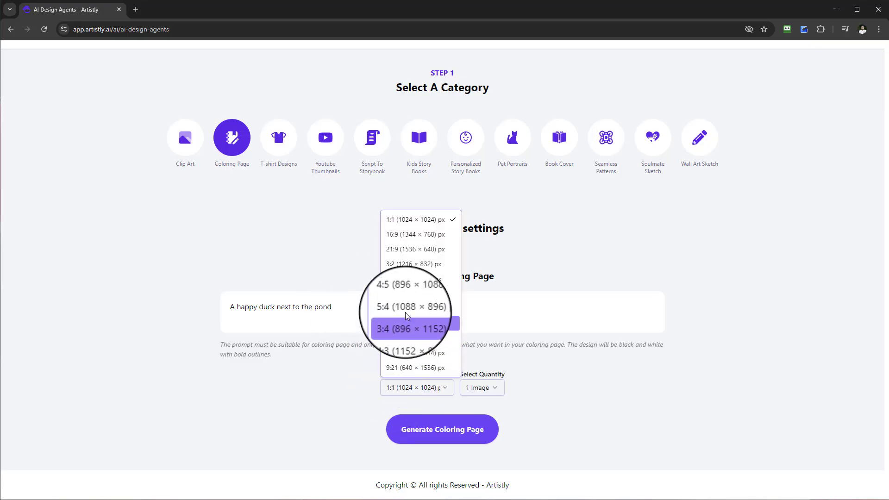
left_click(407, 326)
left_click(406, 388)
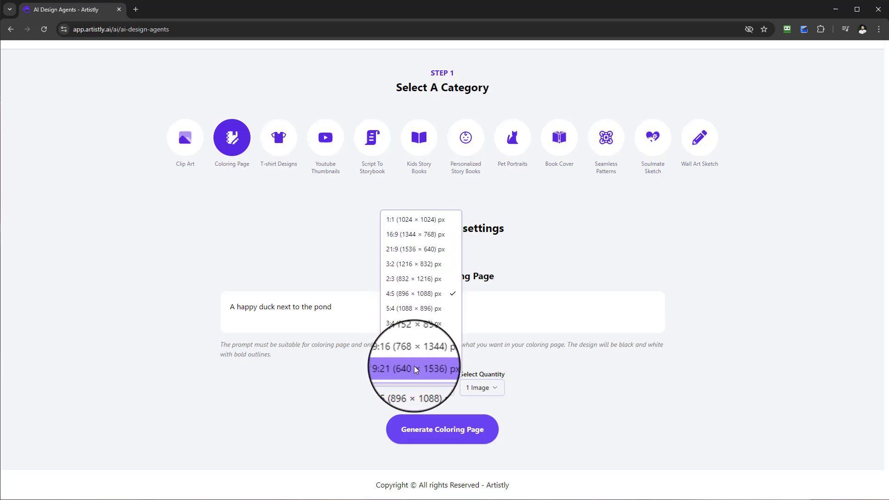
left_click(499, 387)
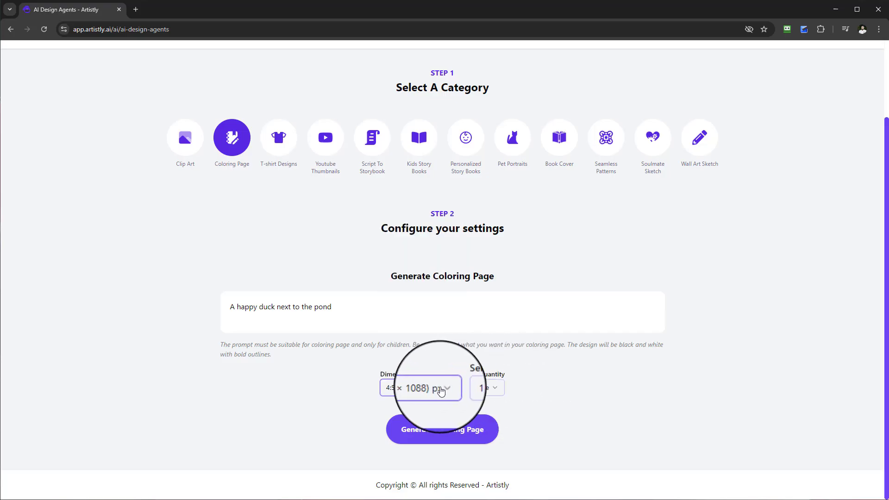
left_click(480, 390)
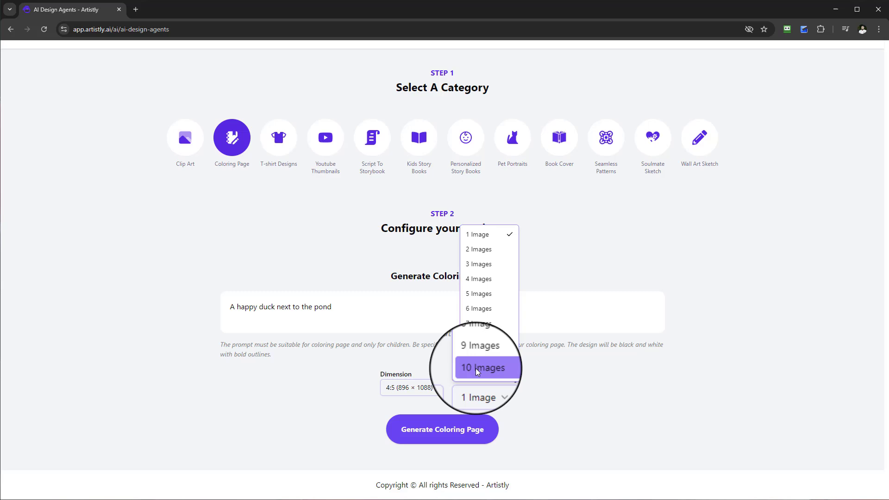
left_click(484, 296)
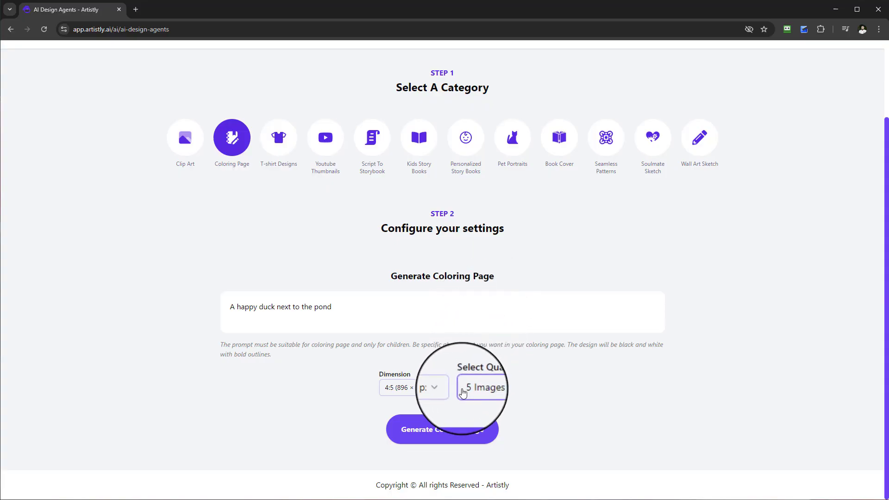
Step: Generate the duck coloring pages and scroll down the Personal Designs gallery
left_click(452, 433)
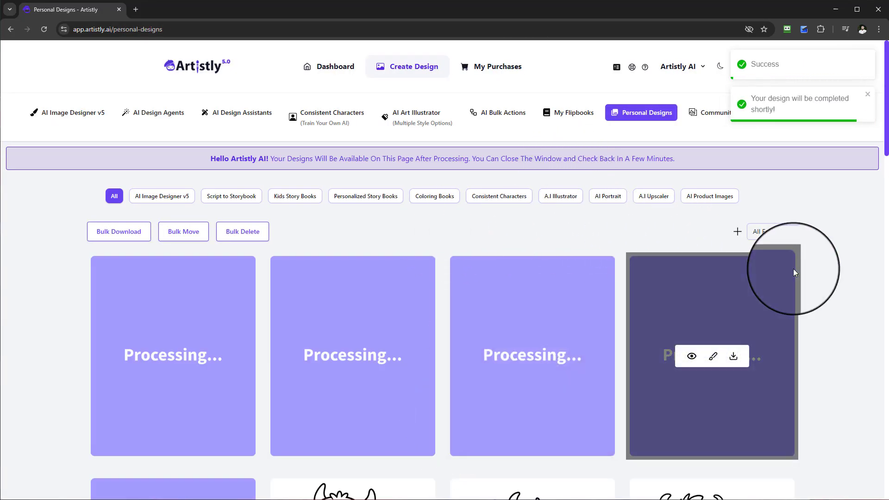
scroll(856, 311, "down", 5)
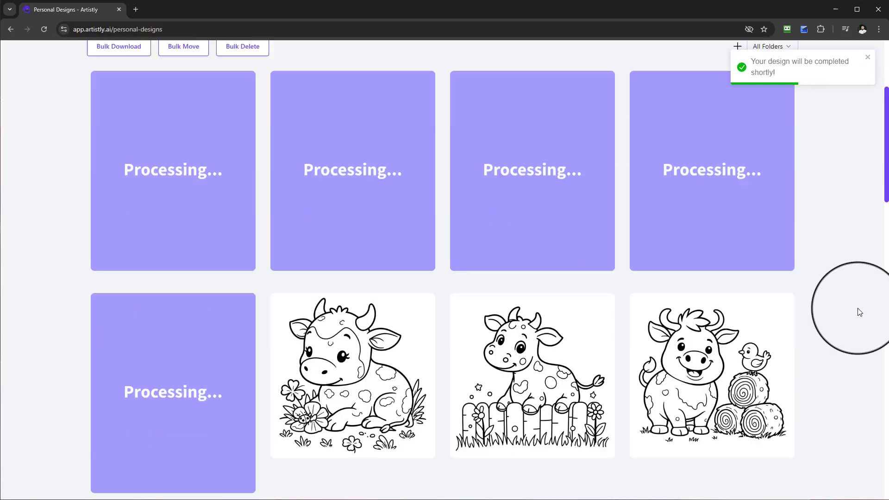
scroll(858, 310, "down", 5)
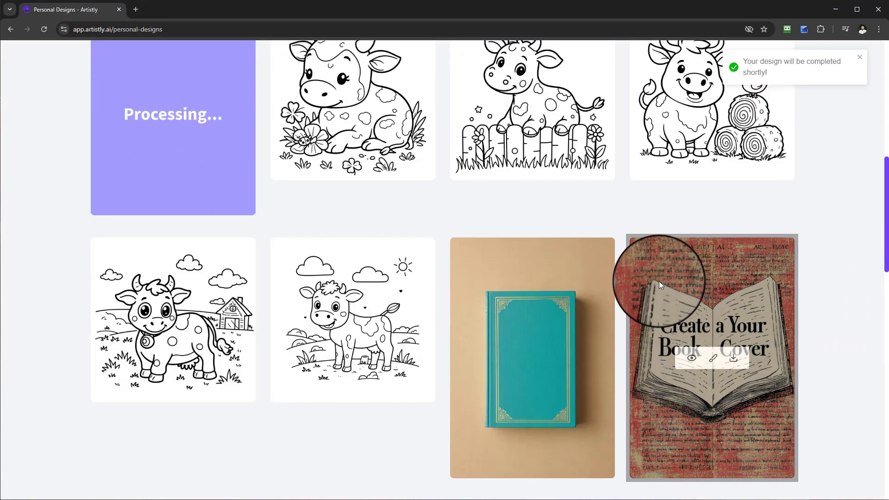
Step: Inspect the details of two cow coloring pages, including the lying cow design
left_click(332, 322)
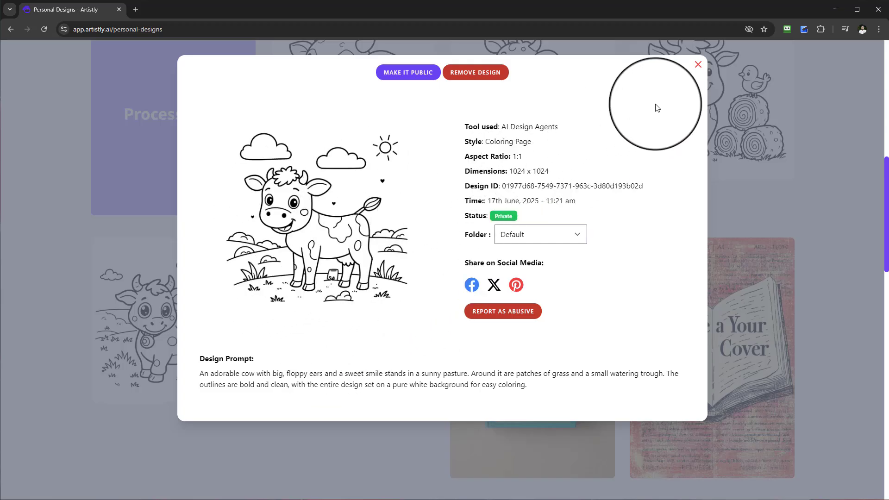
left_click(698, 65)
scroll(238, 324, "up", 3)
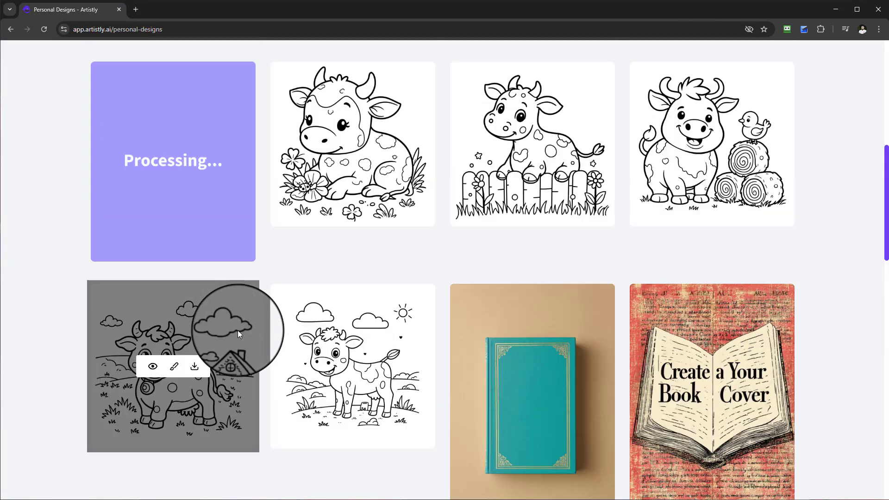
left_click(332, 191)
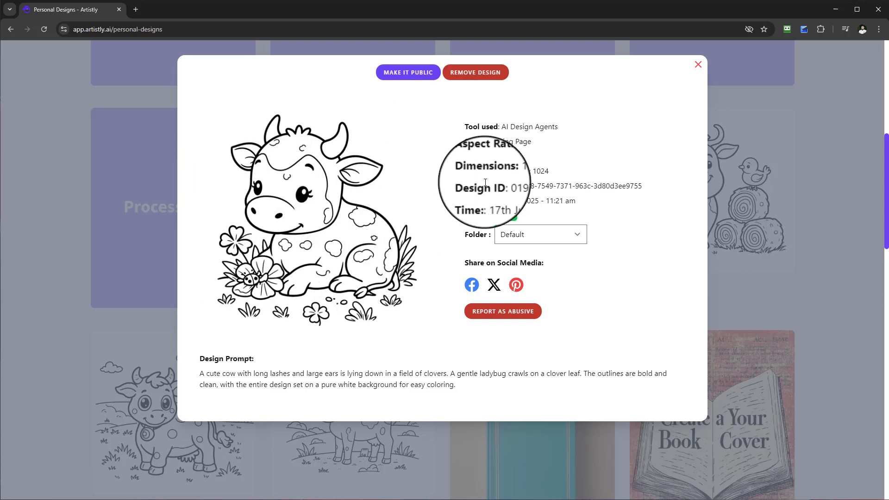
left_click(699, 65)
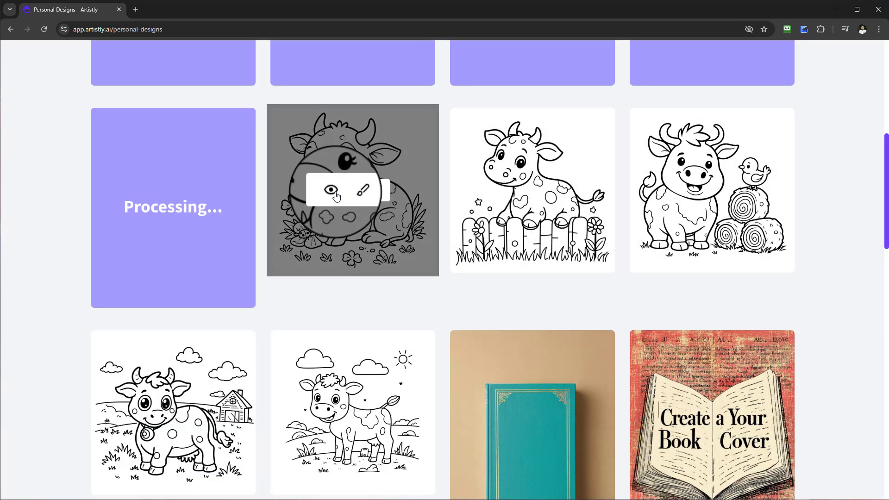
scroll(540, 307, "up", 4)
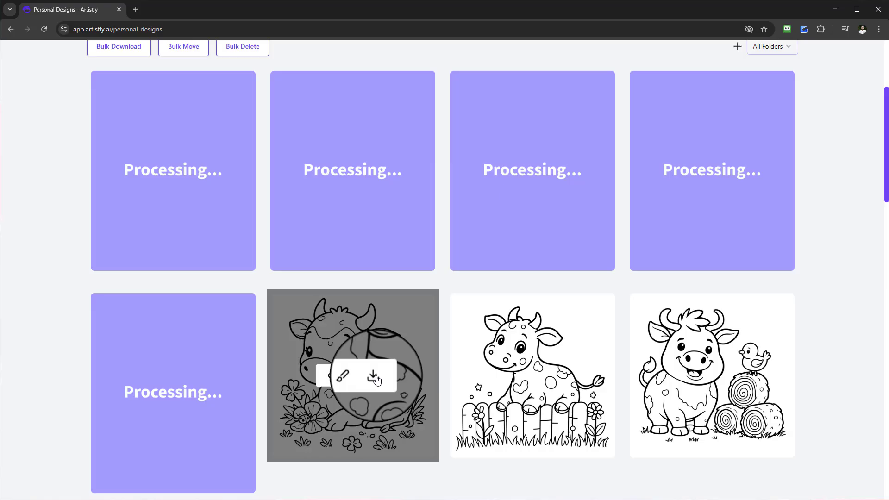
scroll(375, 379, "down", 1)
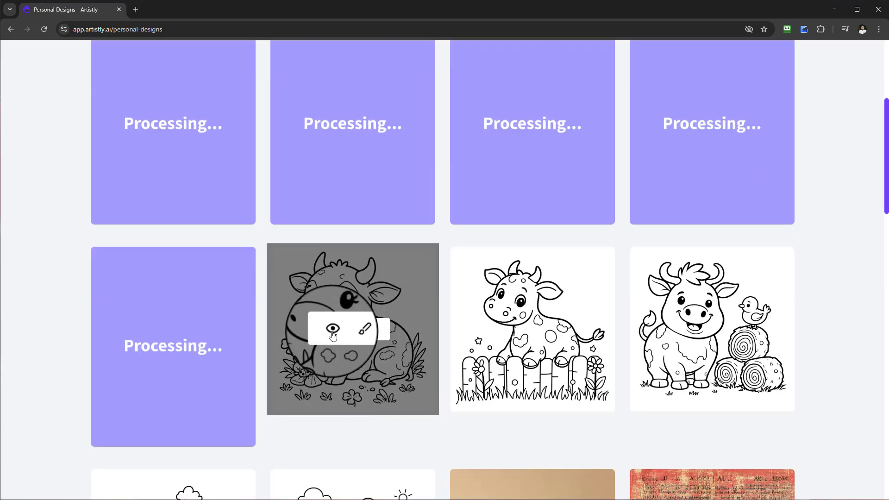
Step: Open the lying cow design's details and copy its full design prompt text
left_click(332, 328)
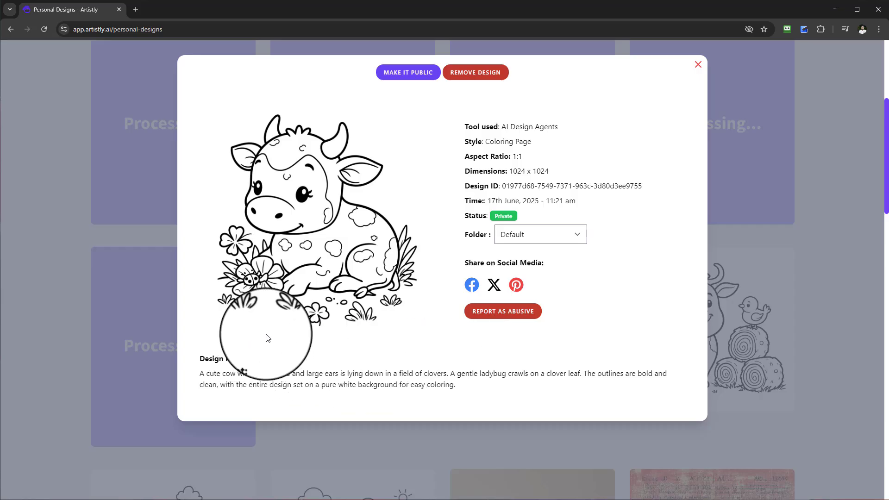
left_click_drag(199, 372, 477, 392)
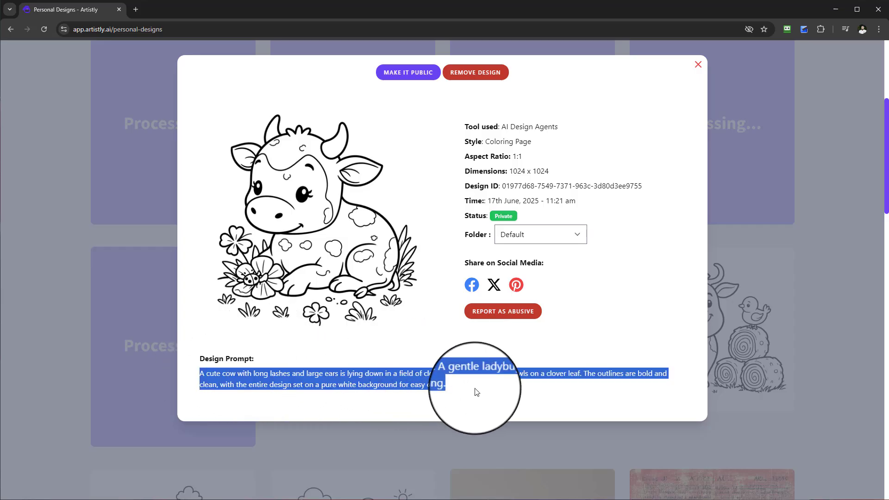
right_click(248, 383)
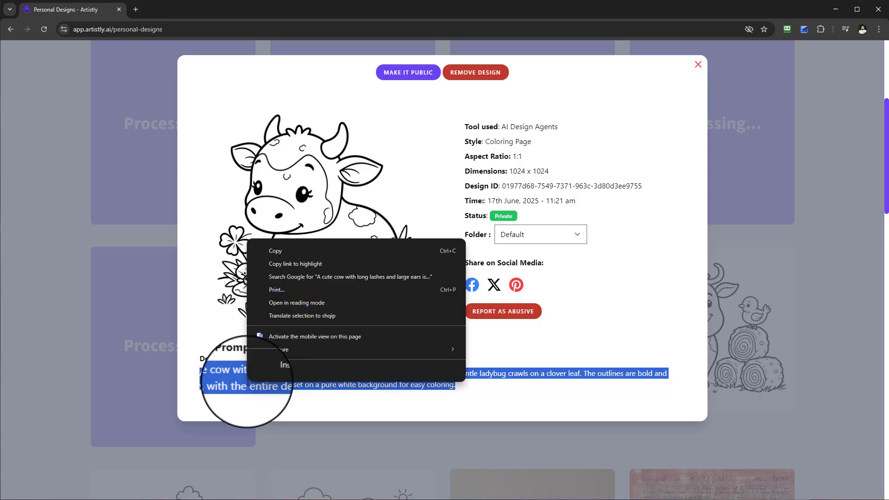
left_click(288, 251)
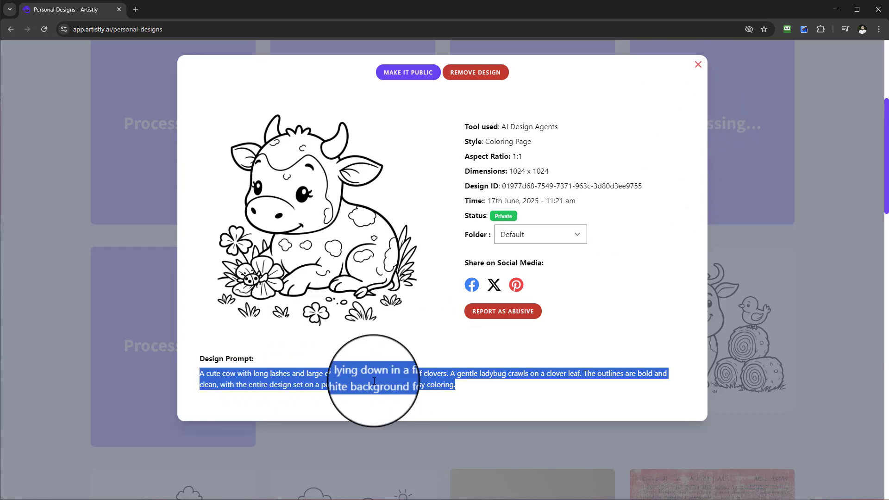
Step: Close the cow details and scroll the gallery until the five duck pages finish processing
left_click(698, 66)
scroll(626, 251, "up", 5)
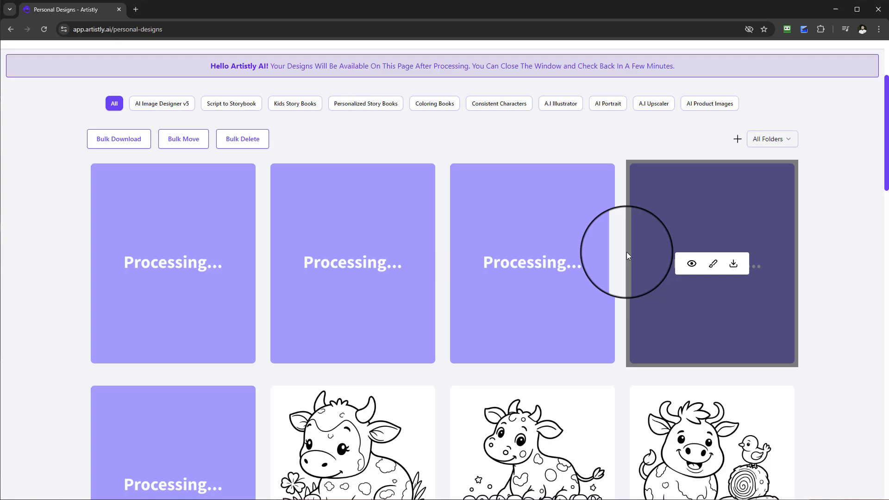
scroll(421, 230, "down", 8)
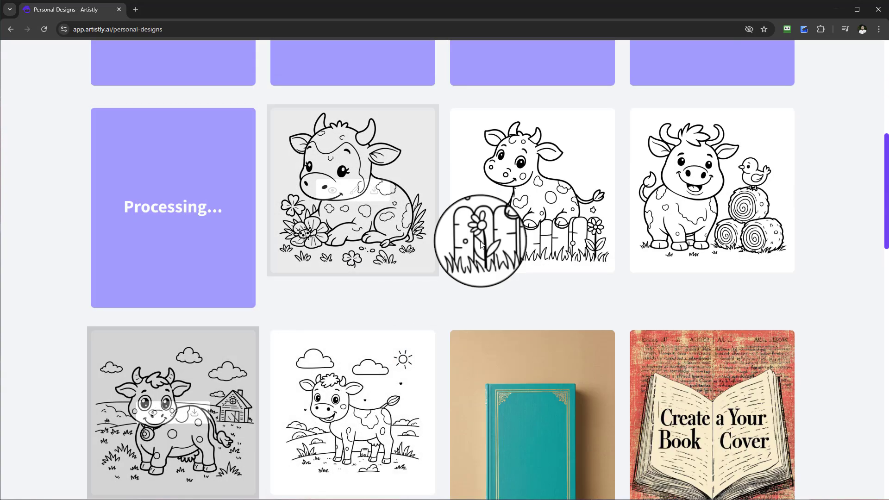
mouse_move(351, 195)
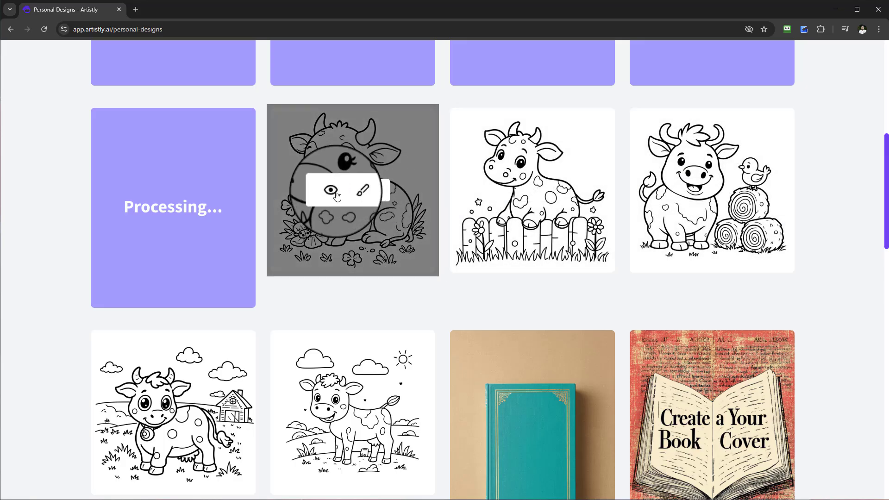
scroll(338, 199, "up", 1)
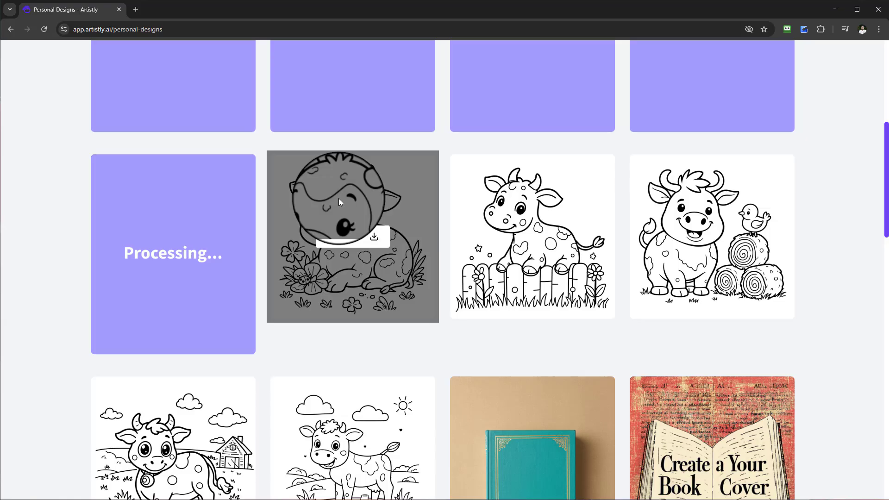
scroll(799, 199, "up", 1)
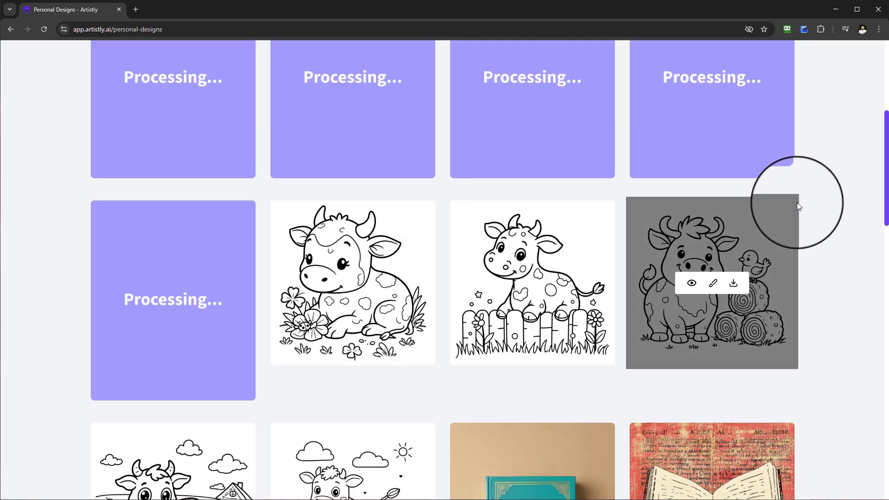
scroll(785, 218, "up", 2)
scroll(361, 222, "up", 1)
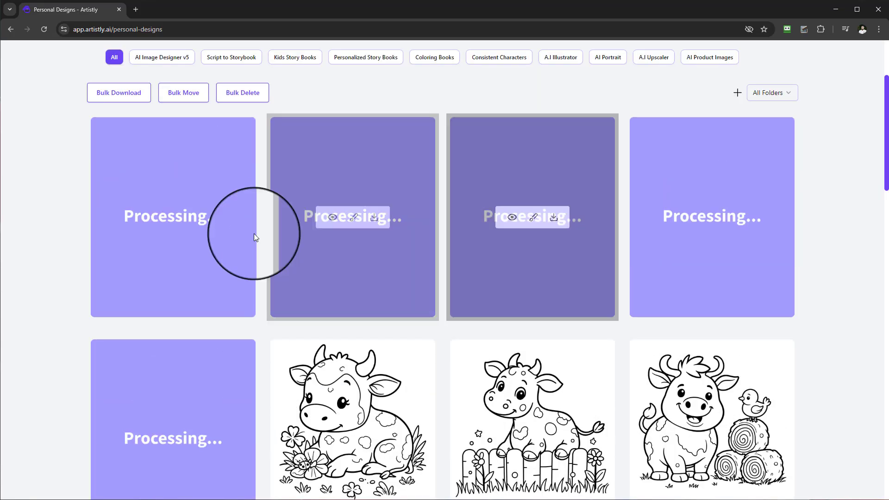
scroll(680, 232, "down", 6)
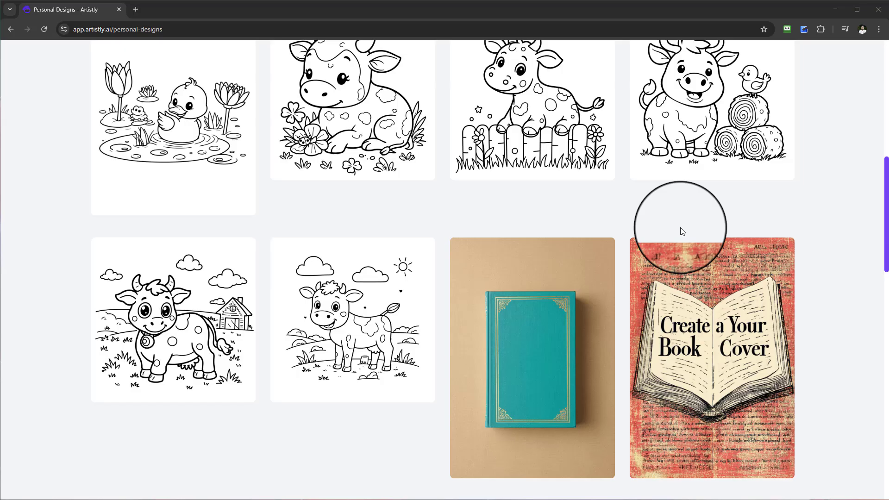
scroll(679, 232, "up", 5)
scroll(680, 226, "up", 2)
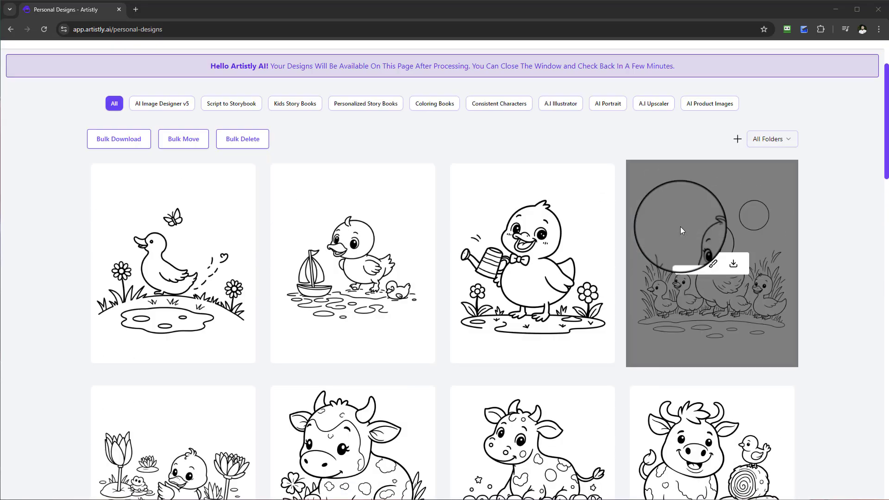
scroll(787, 282, "up", 1)
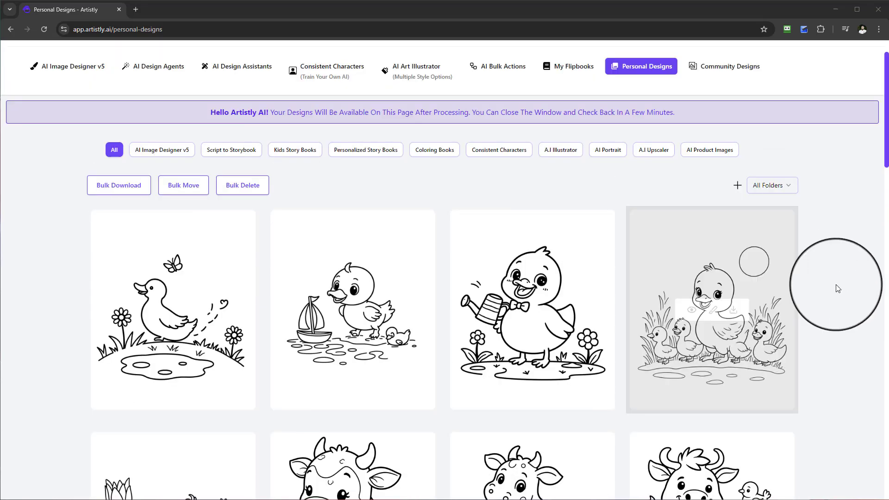
scroll(264, 415, "down", 3)
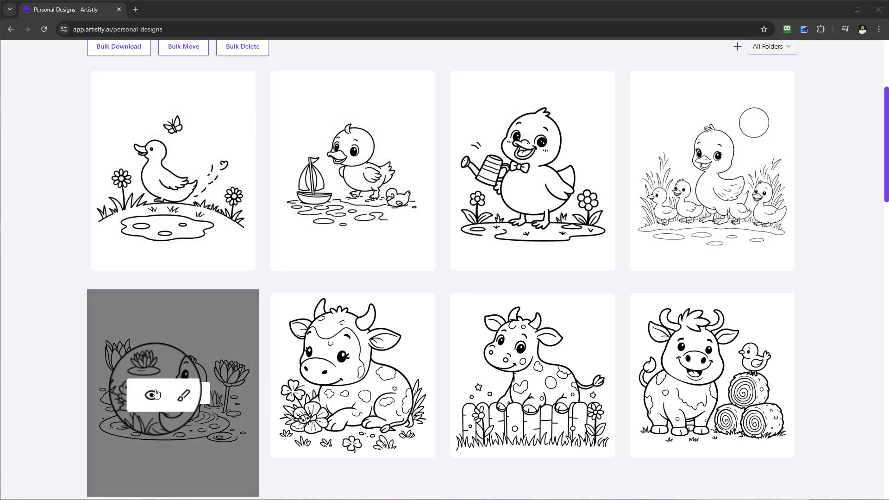
left_click(134, 384)
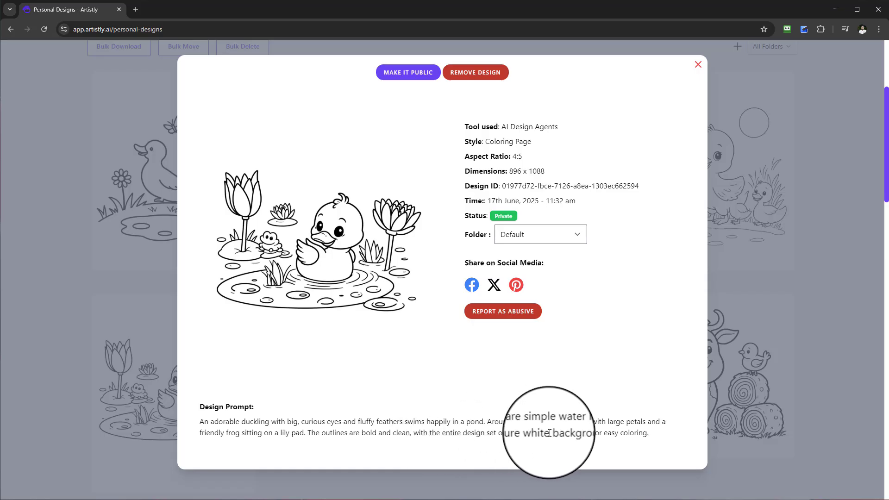
left_click(698, 65)
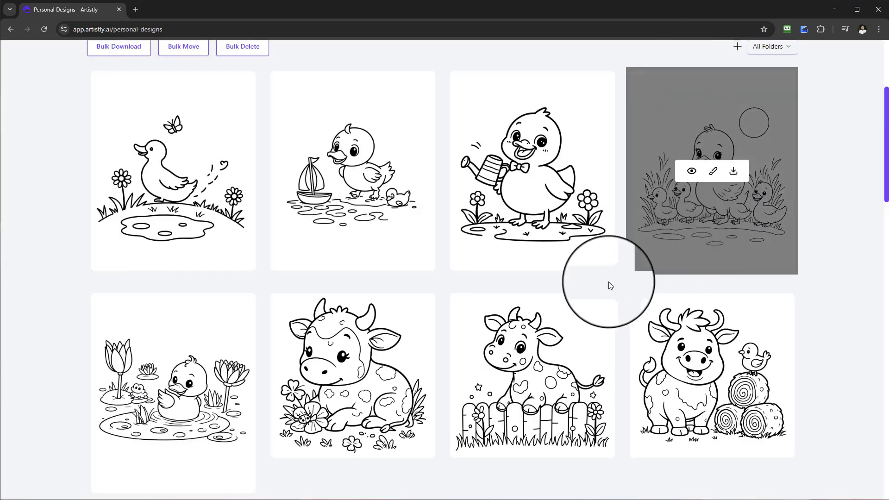
scroll(530, 287, "up", 2)
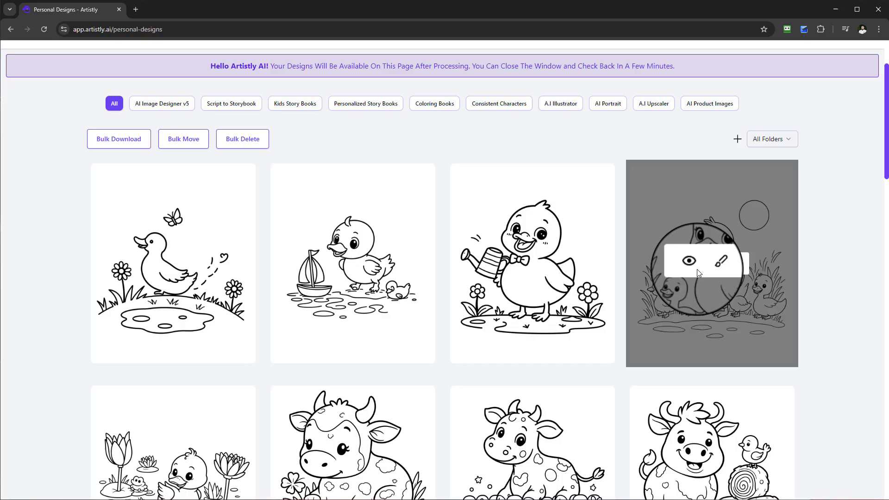
left_click(691, 264)
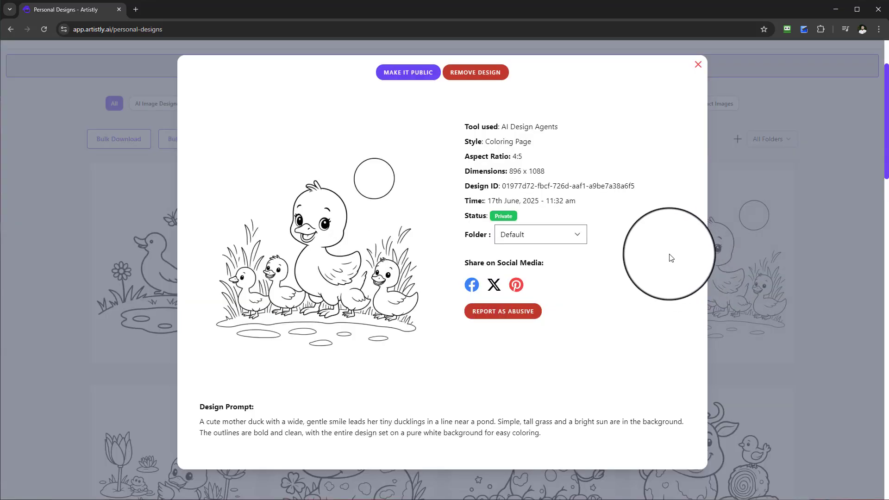
left_click(698, 66)
left_click(508, 268)
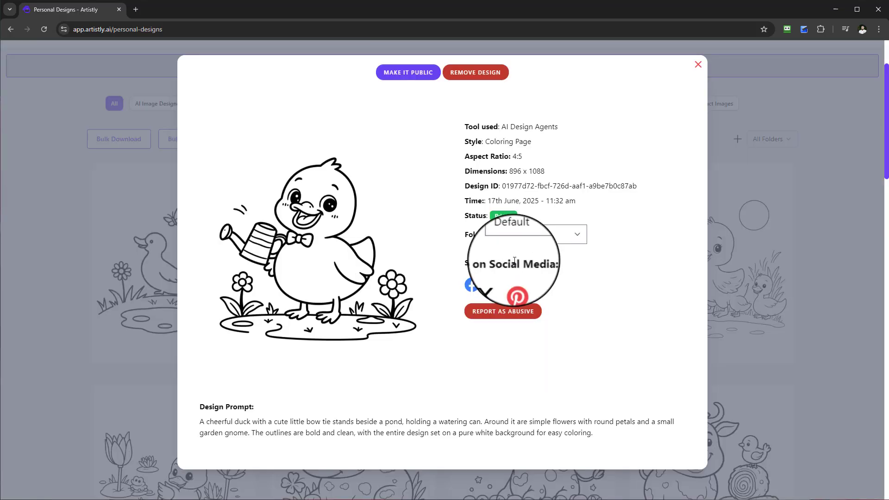
left_click(698, 65)
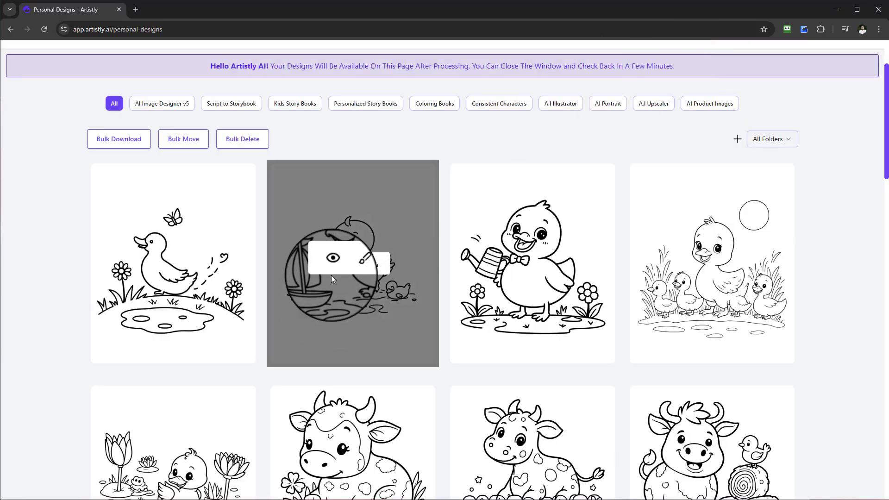
left_click(332, 264)
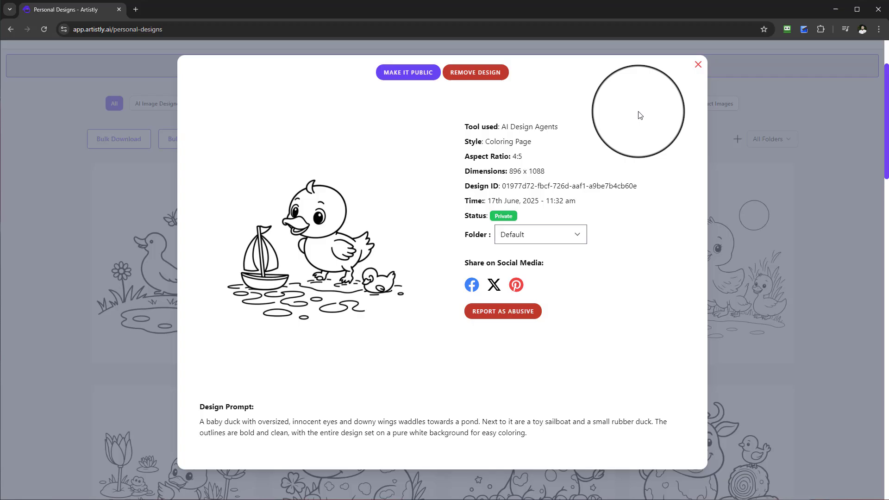
left_click(701, 70)
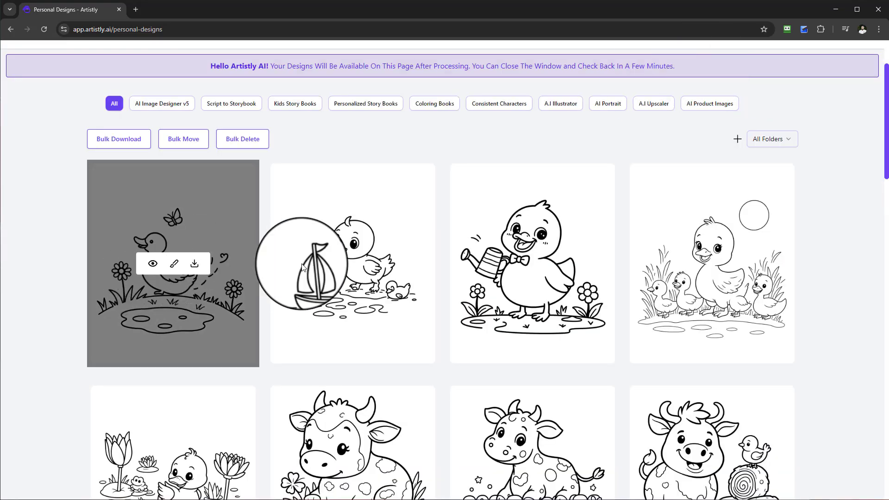
scroll(679, 338, "down", 2)
scroll(354, 303, "up", 2)
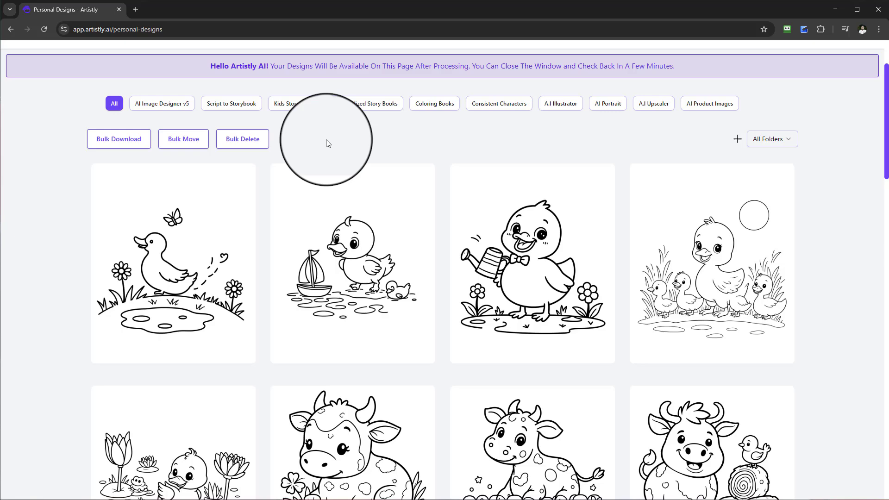
scroll(576, 223, "up", 2)
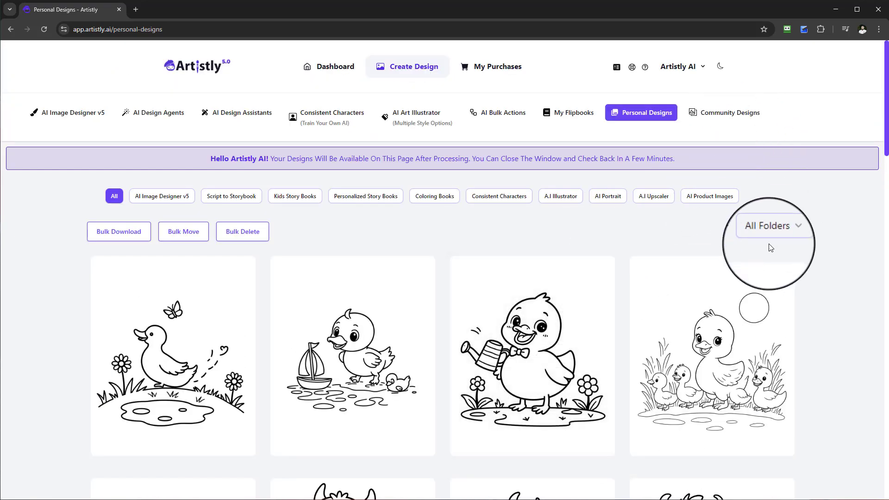
scroll(734, 258, "down", 1)
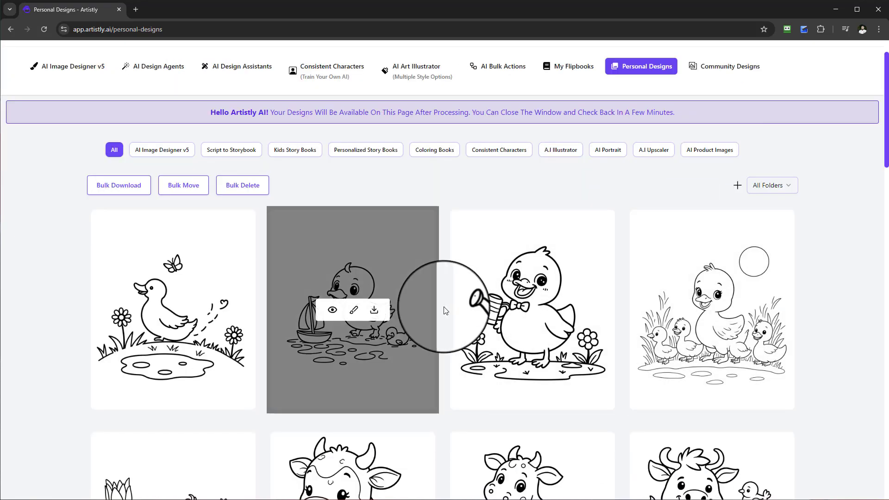
scroll(473, 320, "down", 3)
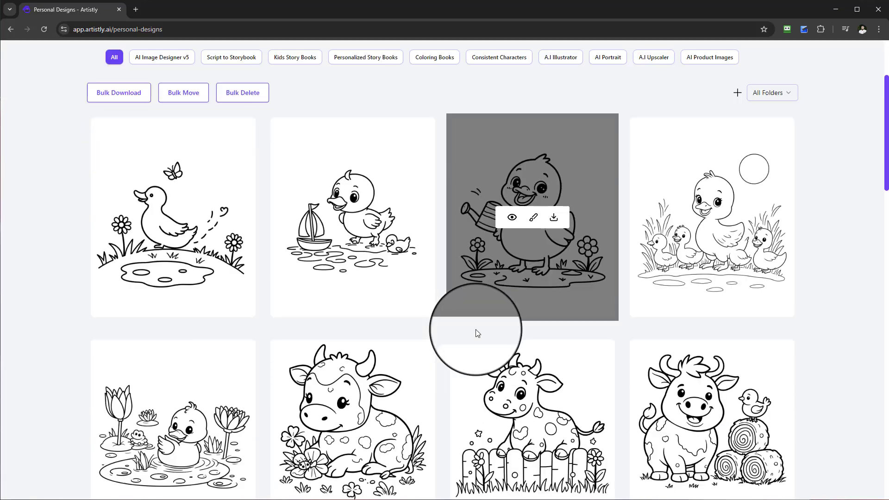
scroll(476, 327, "up", 2)
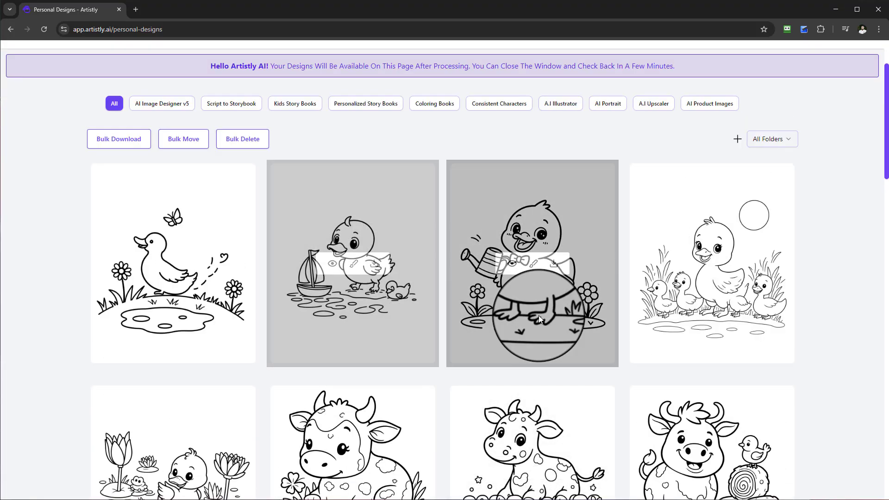
scroll(538, 315, "down", 2)
scroll(850, 345, "down", 2)
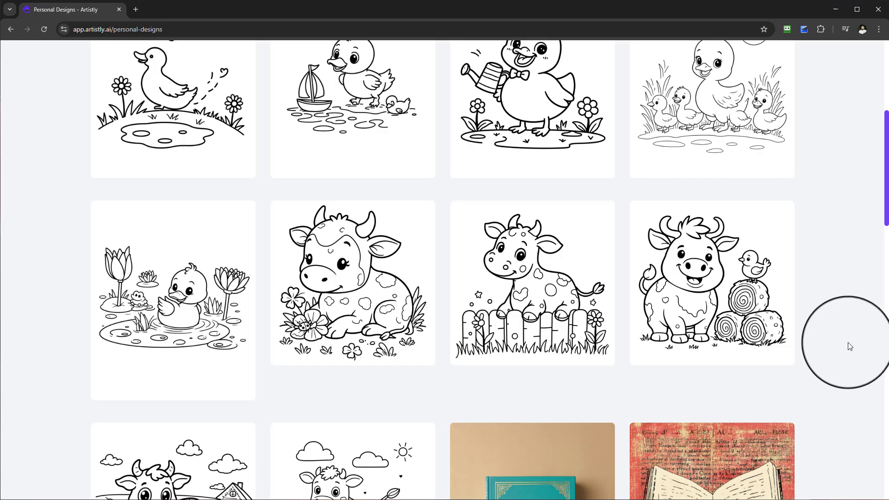
scroll(850, 346, "down", 1)
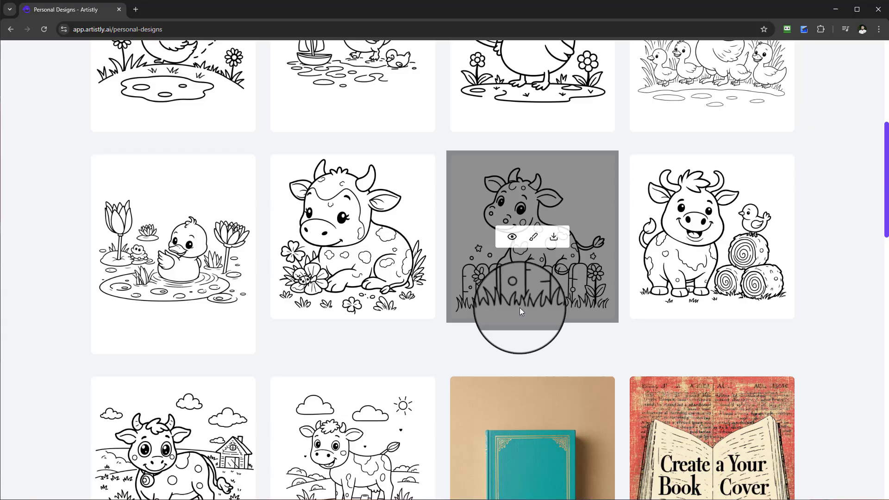
scroll(519, 307, "up", 3)
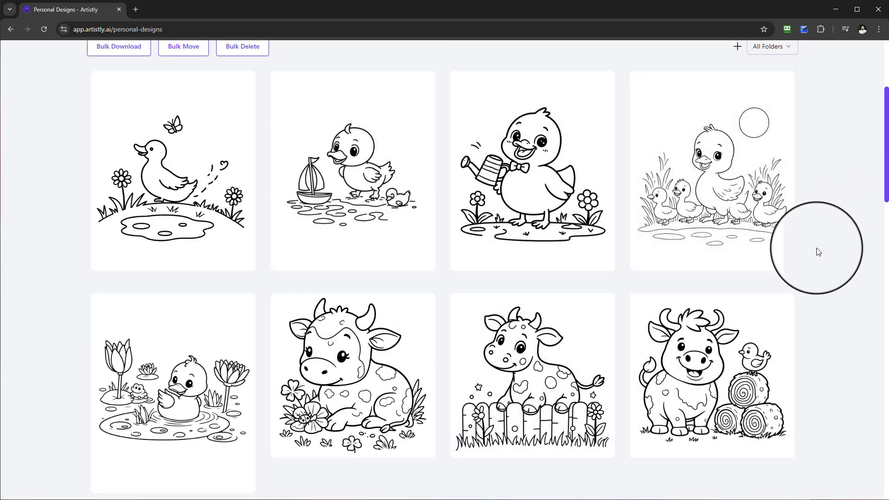
scroll(857, 250, "up", 4)
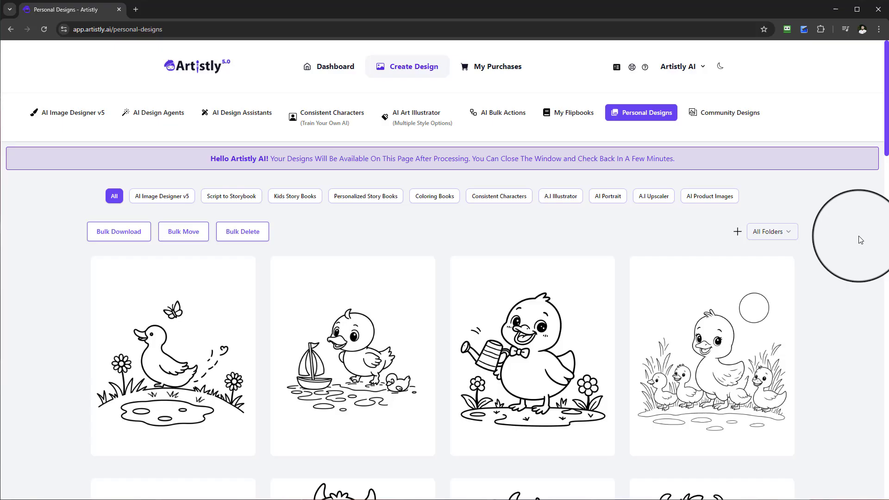
left_click(155, 113)
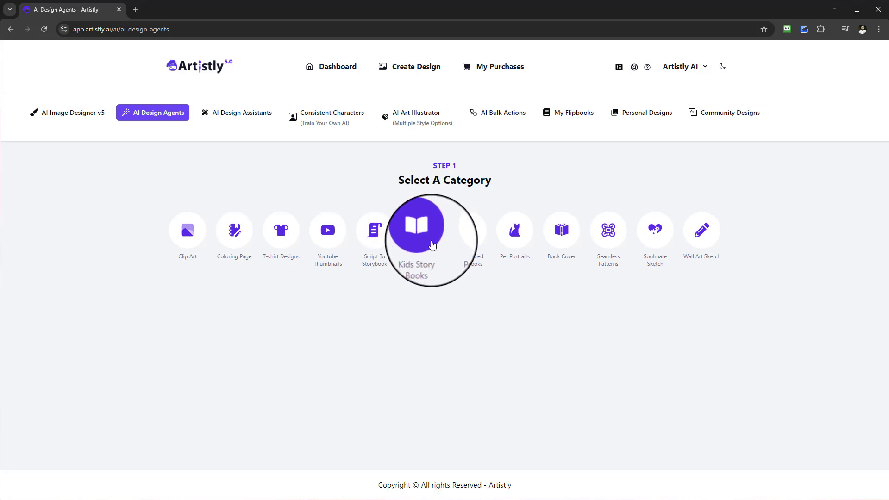
left_click(234, 246)
scroll(276, 298, "down", 2)
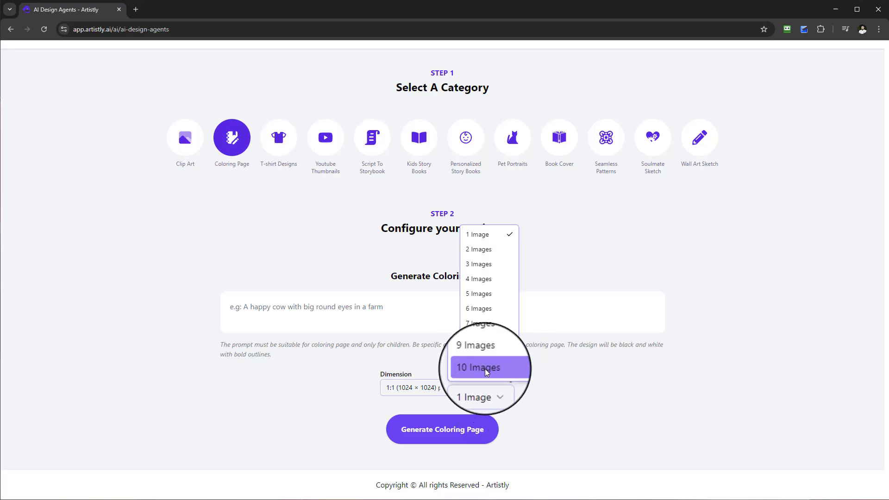
left_click(714, 236)
scroll(691, 222, "up", 2)
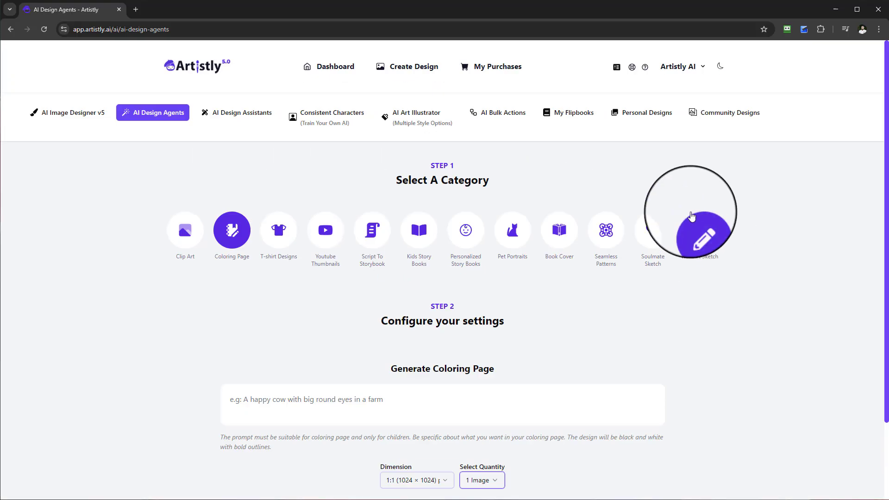
Step: Return to Personal Designs and open the duck-and-sailboat coloring page in the editor
left_click(623, 115)
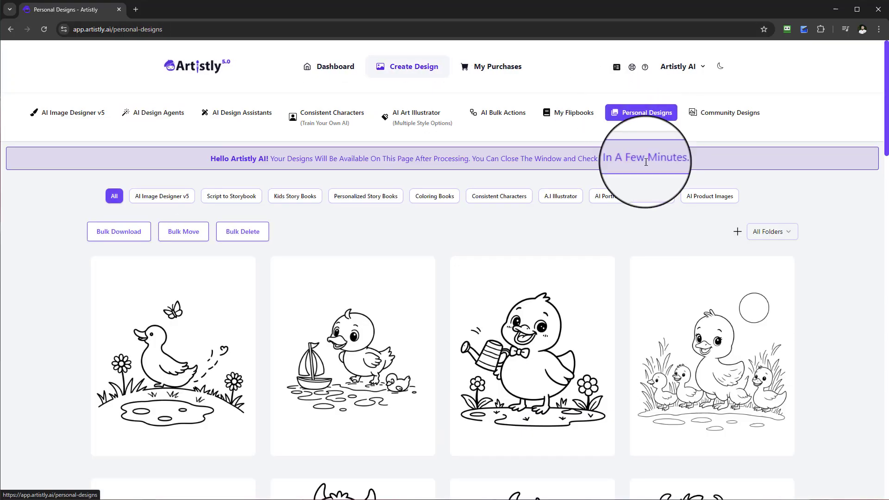
scroll(509, 312, "down", 1)
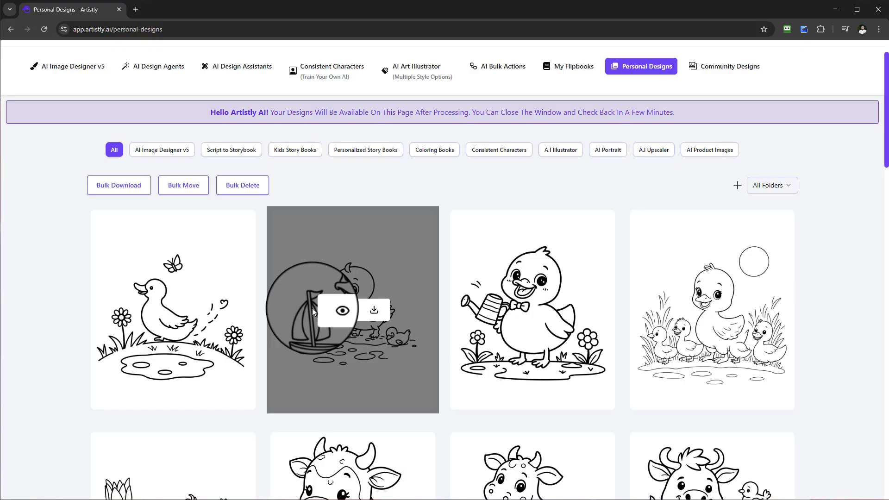
scroll(312, 307, "down", 1)
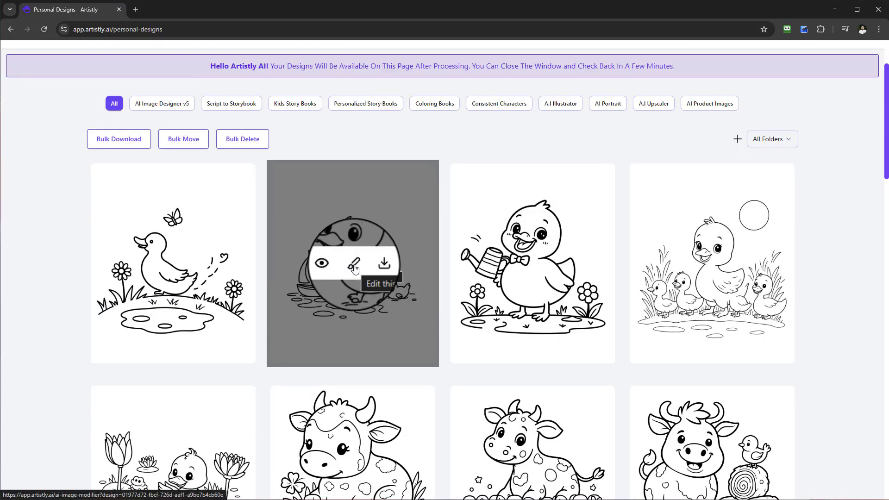
left_click(355, 266)
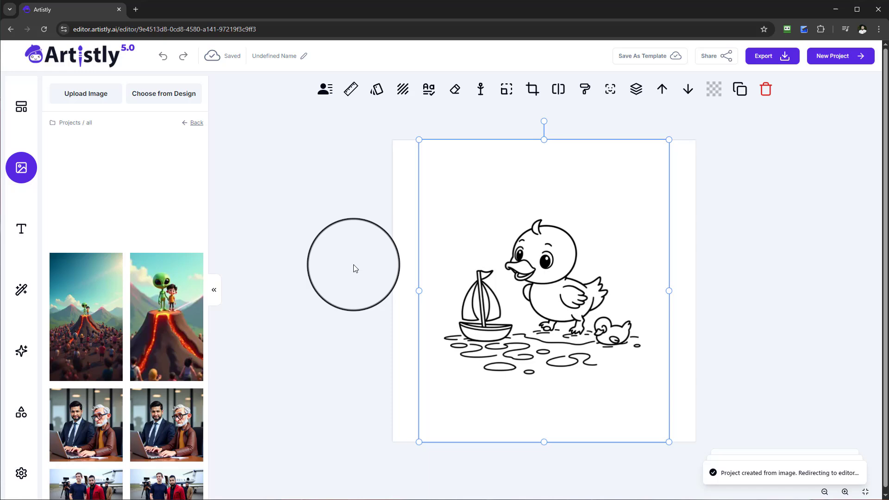
Step: Resize the canvas to 1920 × 1080 in the Settings panel
left_click_drag(525, 277, 527, 279)
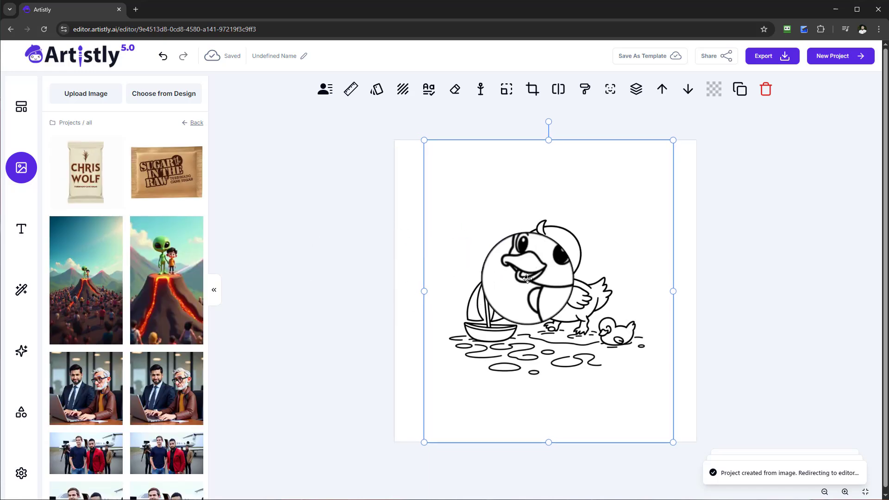
left_click(30, 467)
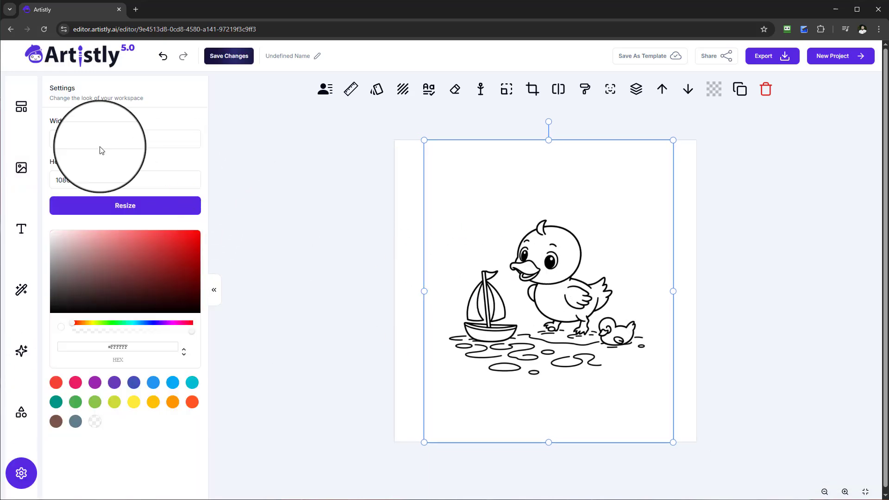
left_click_drag(89, 139, 26, 141)
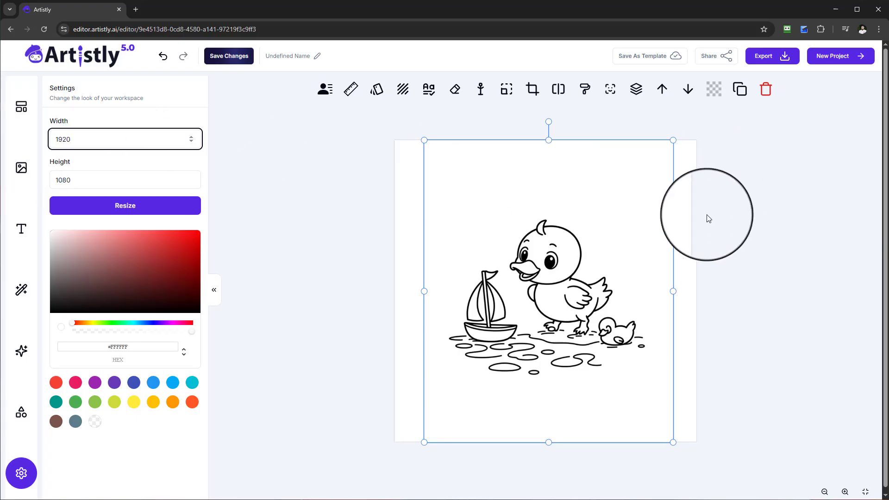
left_click(148, 207)
Step: Move the boat duck drawing onto the left half of the canvas
left_click_drag(430, 201, 420, 275)
left_click(611, 258)
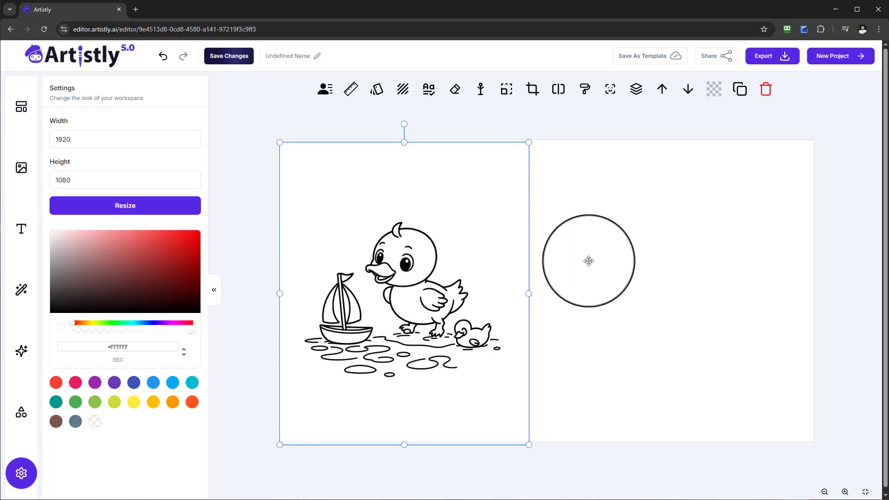
left_click(588, 260)
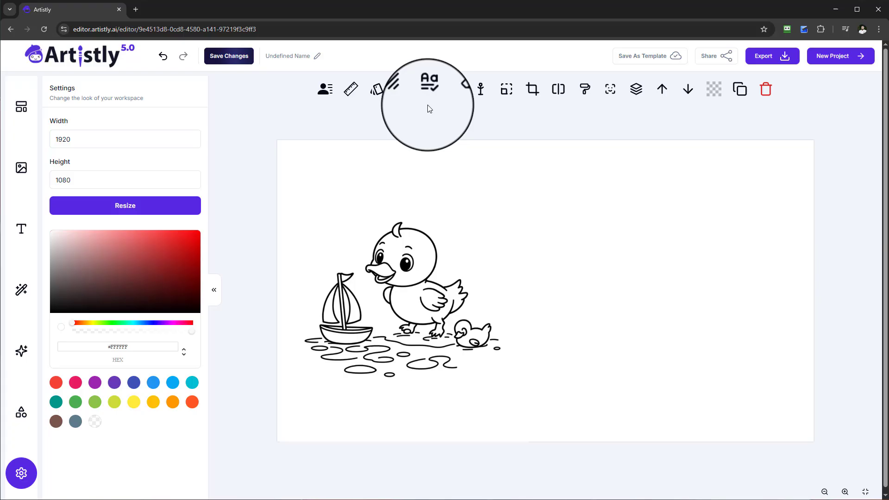
Step: Add a Heading text box and size it in the upper right, beside the sailboat duck
left_click(21, 229)
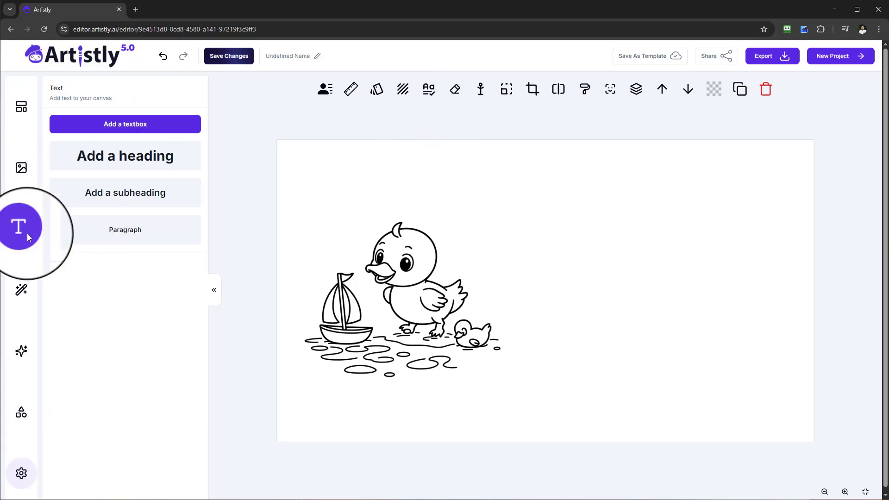
left_click(127, 163)
left_click_drag(558, 291, 662, 193)
left_click_drag(709, 222, 663, 221)
left_click_drag(551, 230, 633, 206)
left_click_drag(680, 183, 649, 171)
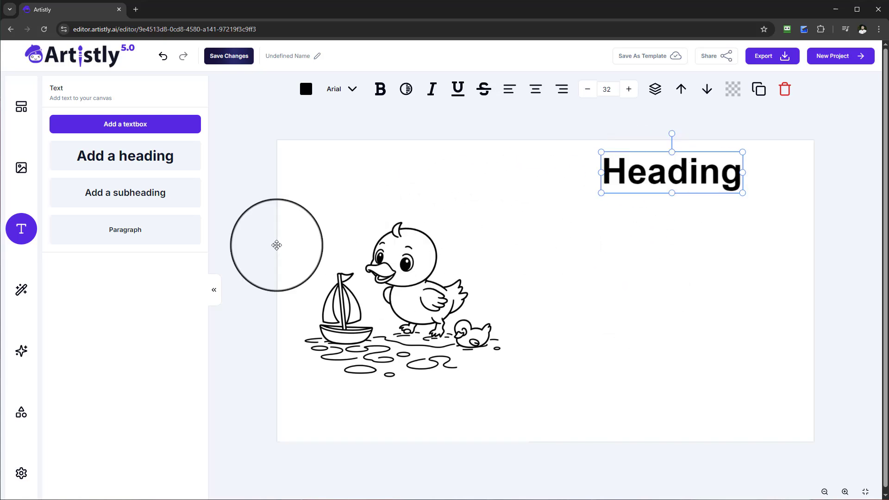
Step: Import the watering-can duck from existing Artistly designs onto the canvas
left_click(19, 167)
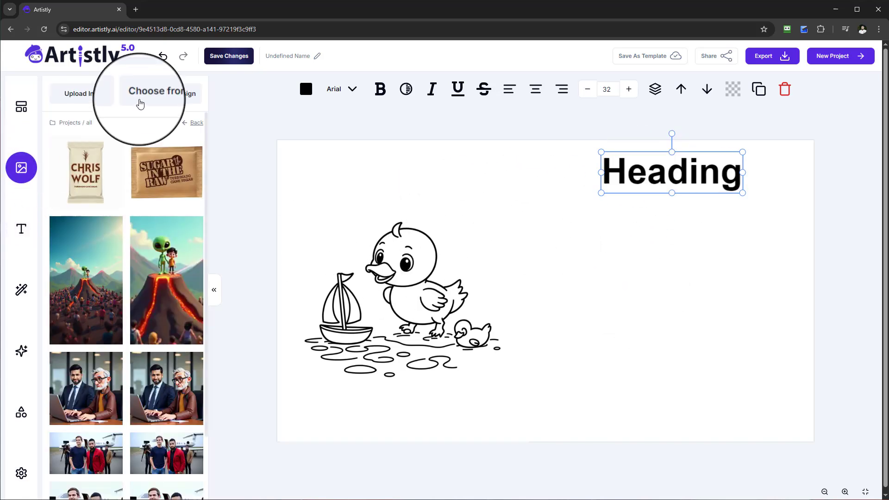
left_click(164, 102)
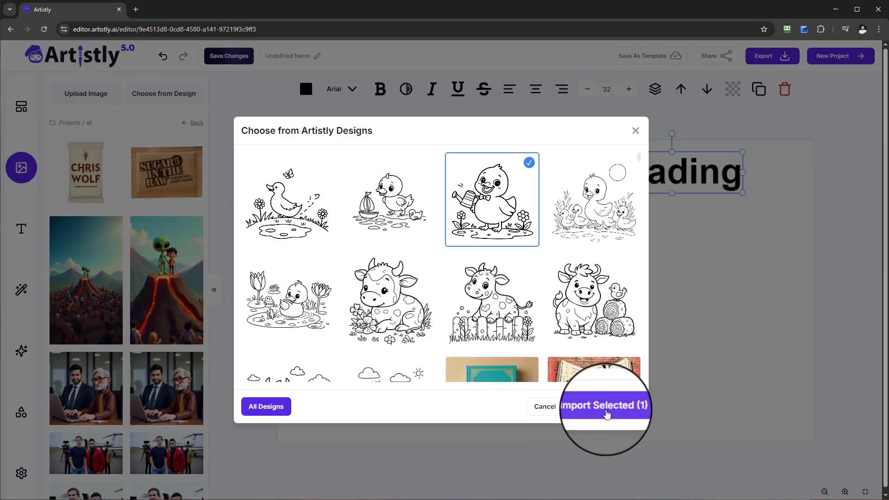
left_click(607, 414)
Step: Size and place the watering-can duck on the right, beside the boat duck, and centre the Heading
left_click_drag(516, 313, 595, 307)
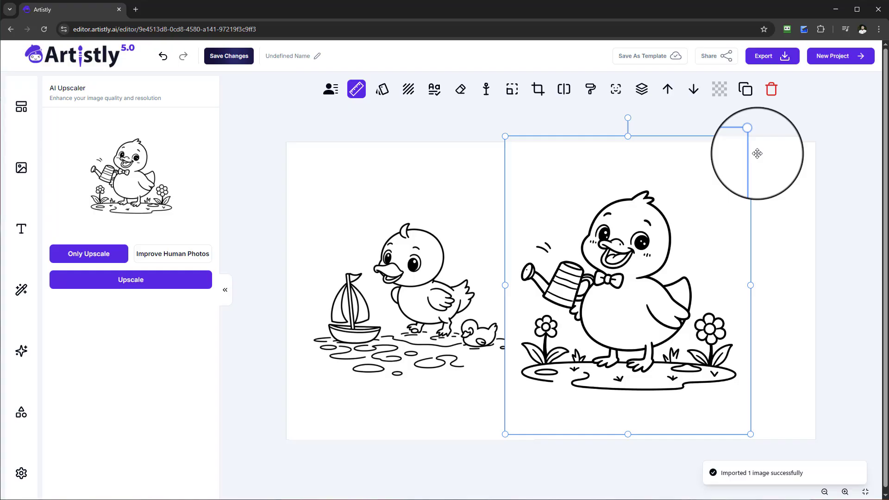
left_click_drag(749, 138, 479, 169)
left_click_drag(696, 430, 799, 433)
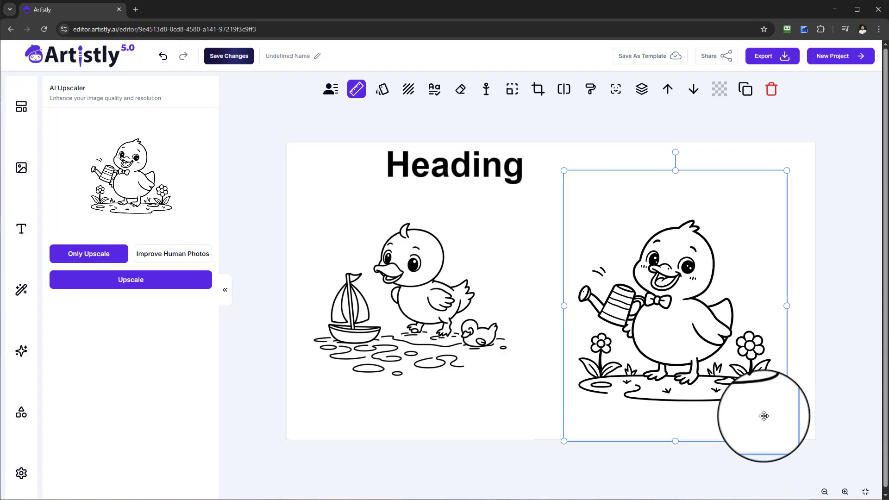
left_click_drag(687, 376, 706, 370)
left_click_drag(377, 358, 398, 357)
left_click_drag(625, 357, 630, 349)
left_click_drag(779, 431, 786, 433)
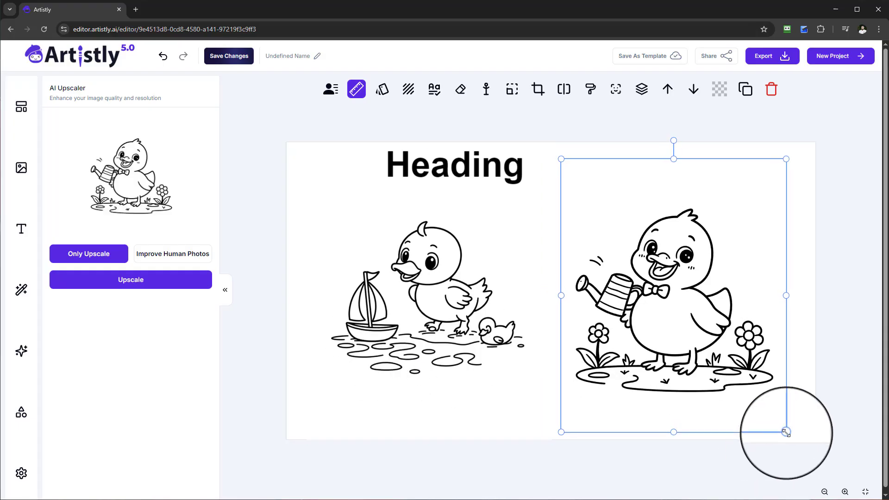
left_click_drag(470, 158, 505, 179)
Step: Move the heading above the ducks and change its text to HAPPY DUCKS
left_click(662, 169)
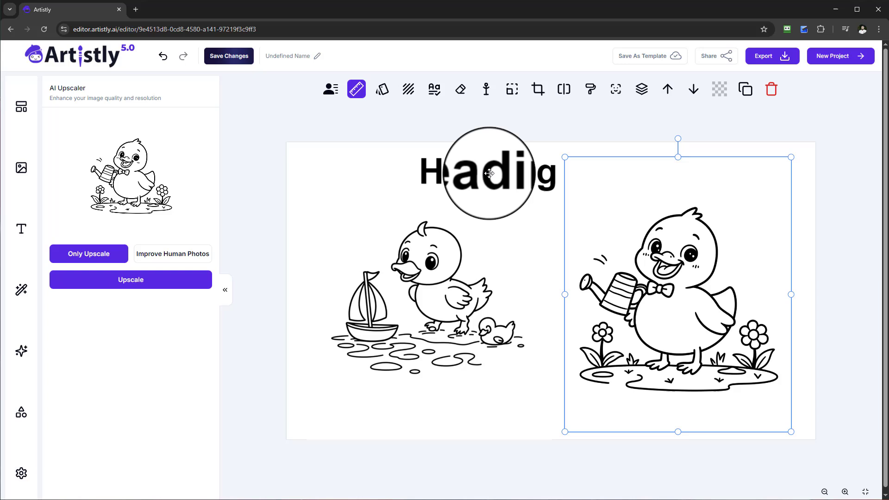
left_click_drag(486, 159, 546, 177)
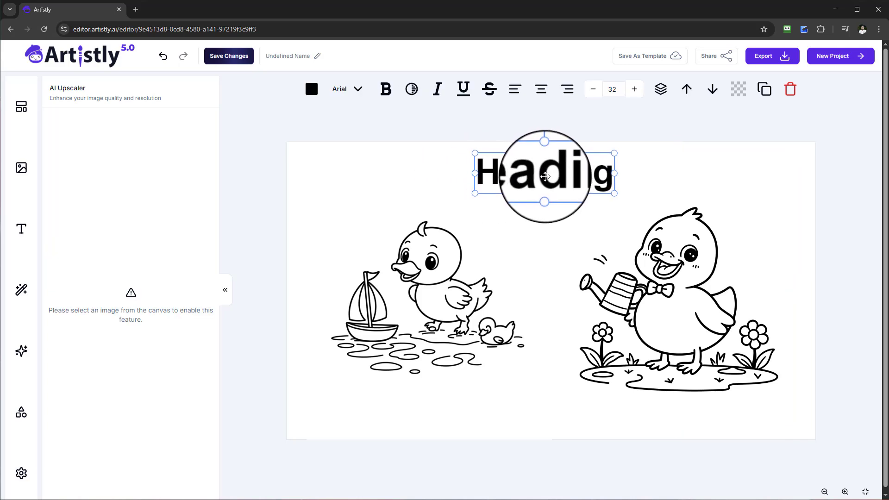
double_click(546, 163)
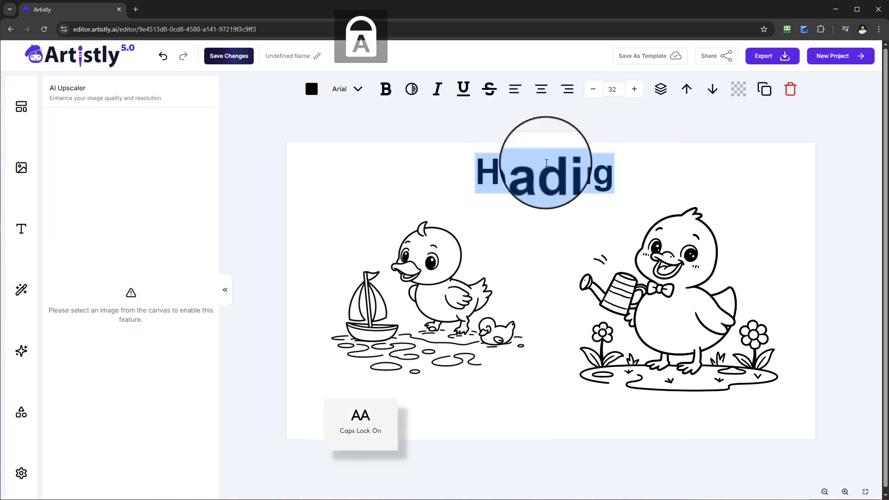
type("HAPPY")
key("Return")
type("DUCKS")
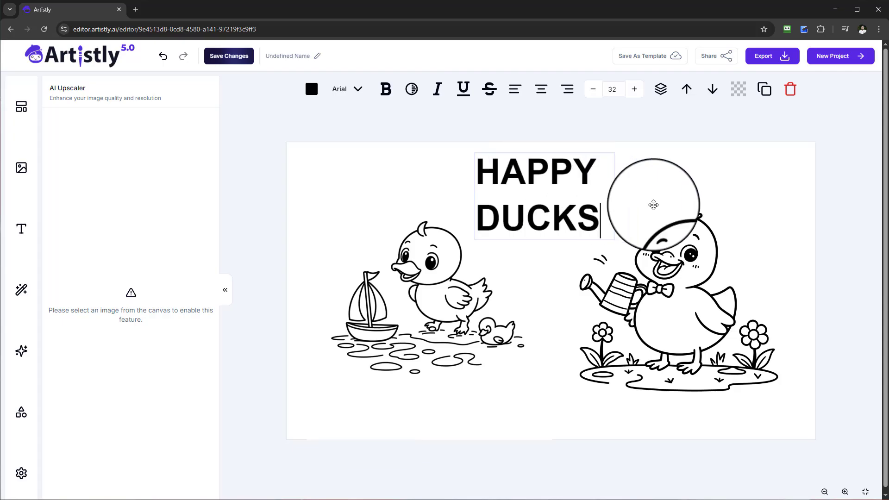
left_click(654, 198)
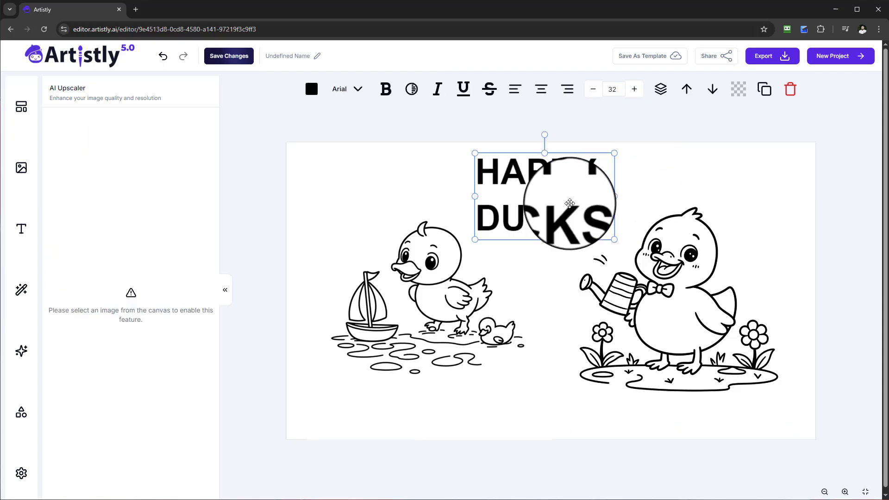
Step: Widen the heading box so HAPPY DUCKS fits on one line, centred above both ducks
left_click(576, 185)
left_click(586, 193)
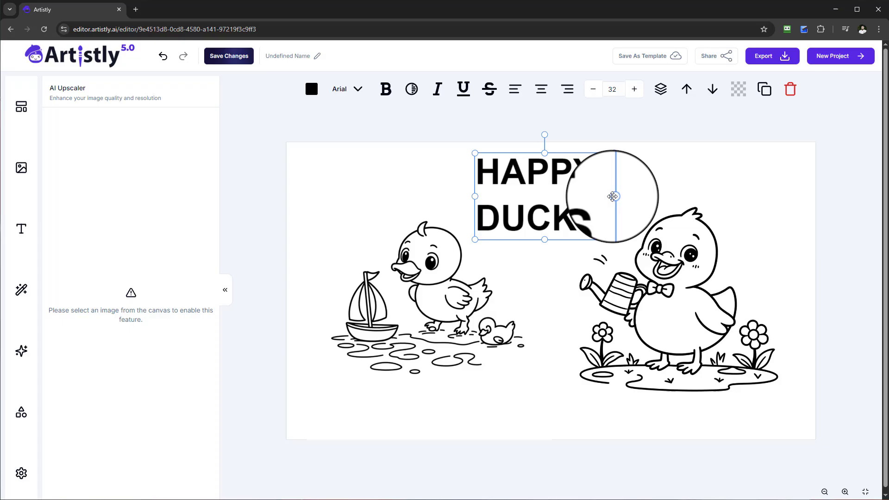
left_click_drag(613, 196, 664, 195)
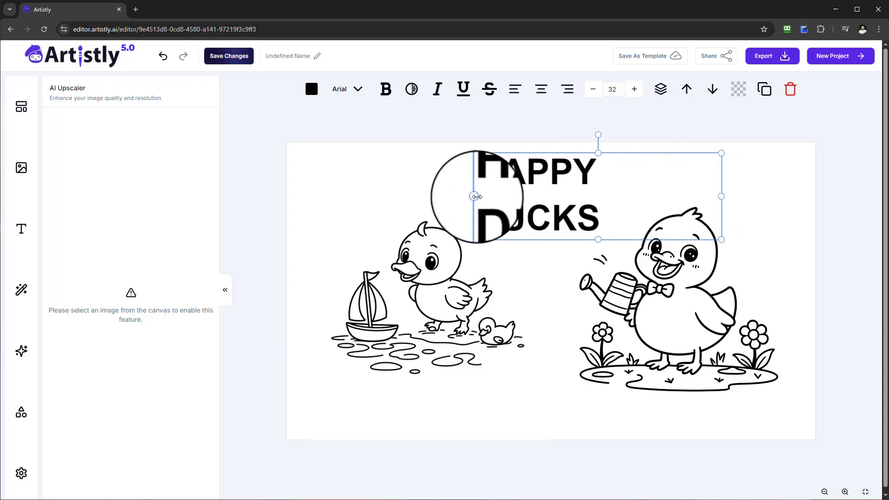
left_click_drag(475, 196, 427, 196)
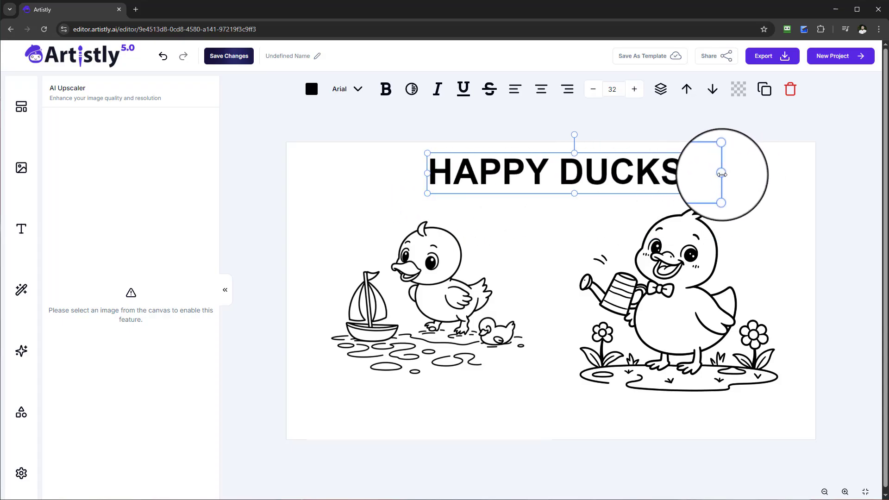
left_click_drag(722, 174, 693, 172)
mouse_move(639, 169)
left_mouse_down()
mouse_move(628, 179)
mouse_move(634, 172)
left_mouse_up()
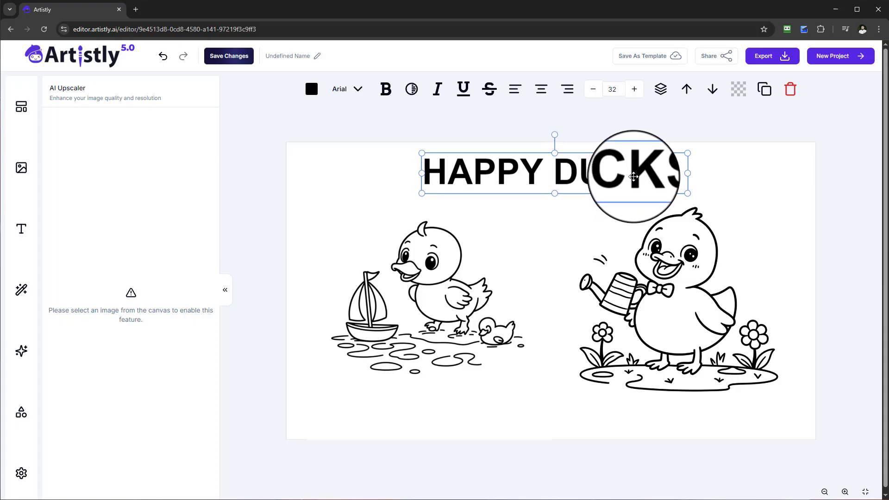
Step: Nudge the right duck drawing slightly right and up
left_click(587, 189)
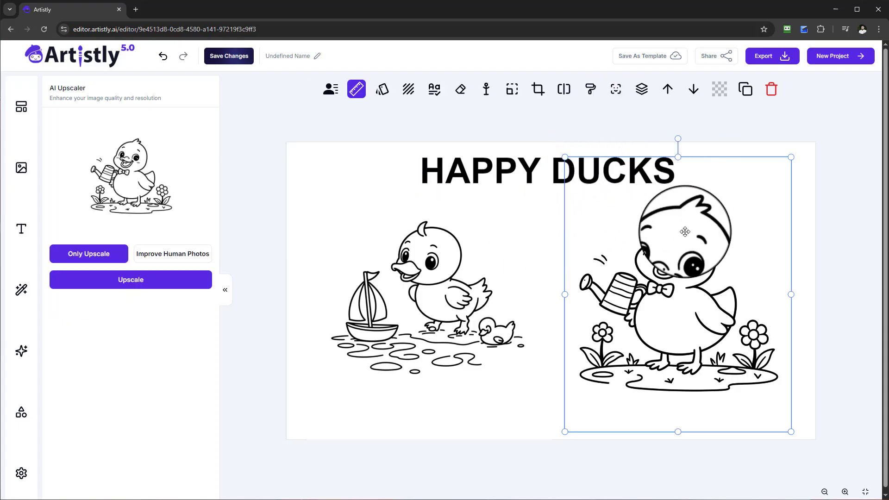
left_click_drag(671, 190, 675, 188)
left_click(482, 337)
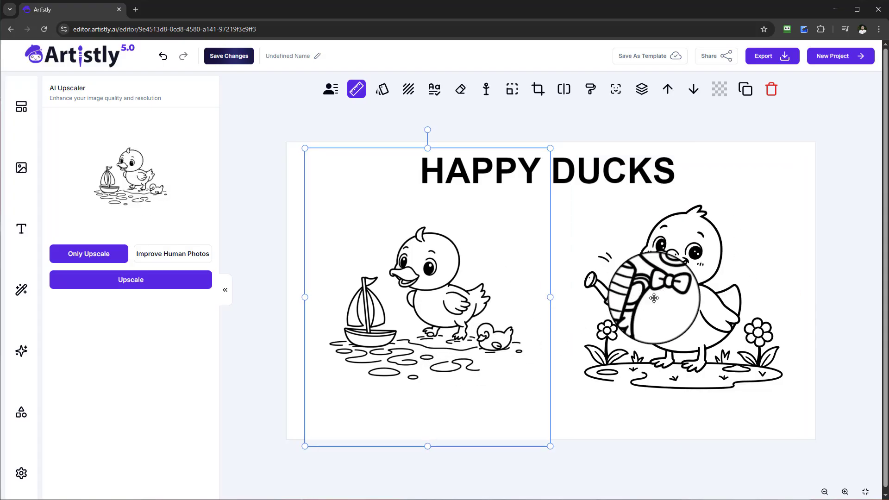
left_click(818, 305)
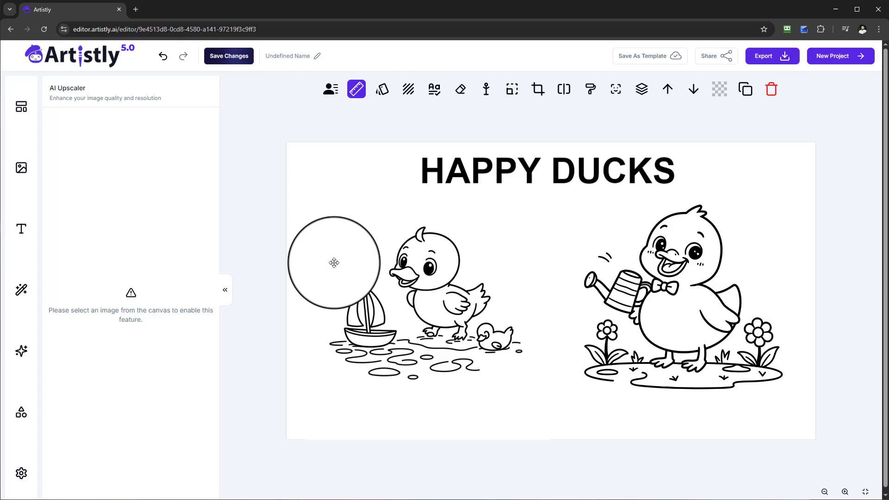
Step: Nudge the left duck slightly left and up, enlarge it a little, and deselect everything
left_click(451, 305)
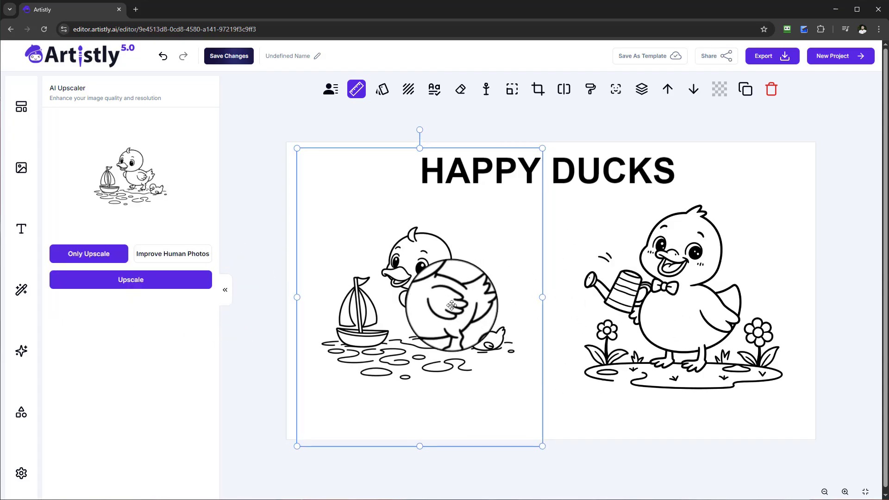
left_click_drag(451, 306, 449, 300)
left_click_drag(540, 440, 541, 442)
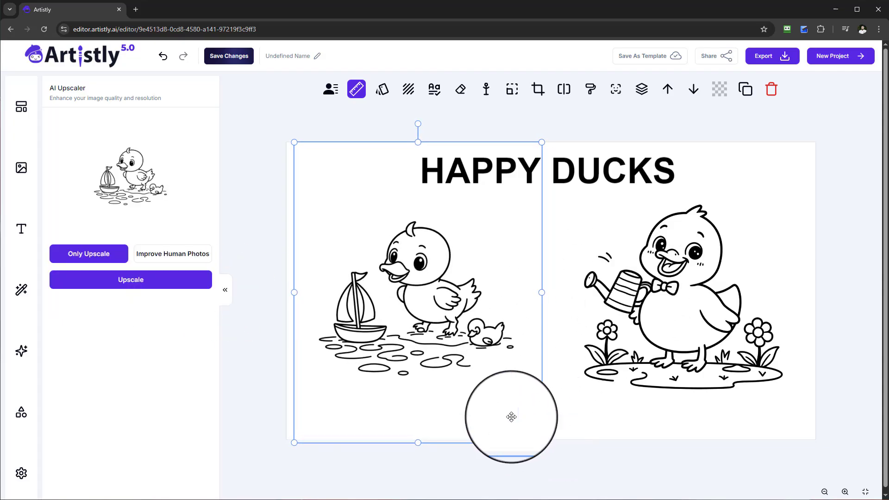
left_click(601, 369)
left_click(828, 161)
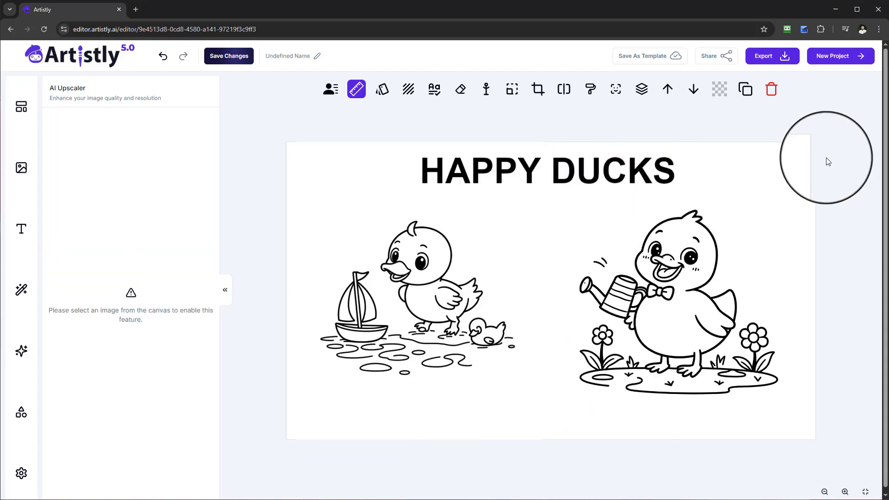
Step: Leave the editor for the dashboard and open the AI Image Designer v5 categories
left_click(95, 61)
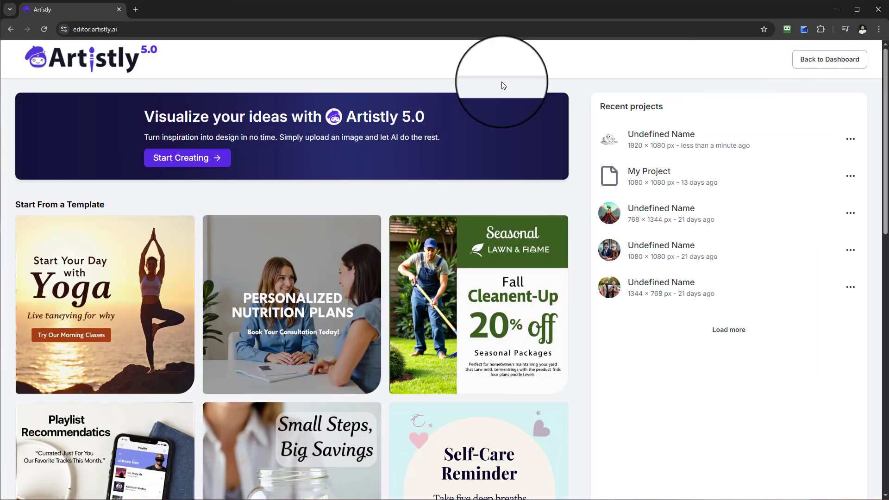
left_click(804, 68)
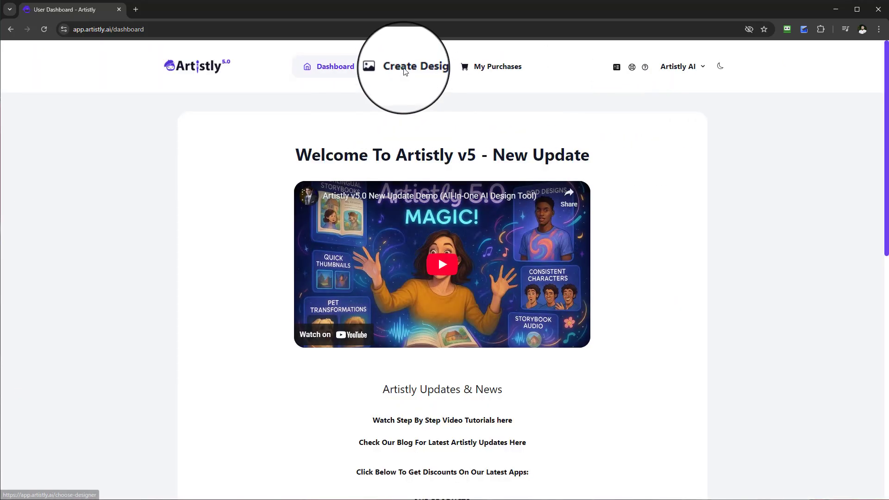
left_click(409, 68)
left_click(286, 213)
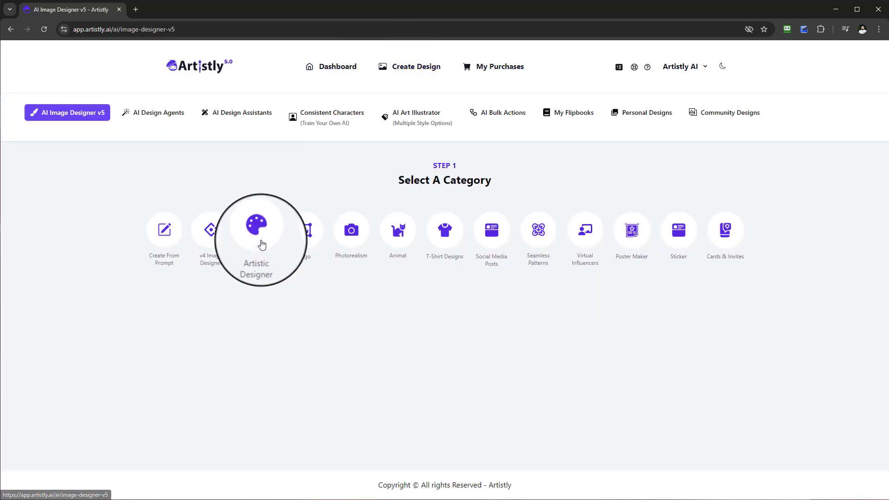
Step: Browse the Personal Designs coloring-page gallery, then open the AI Design Agents categories
left_click(632, 115)
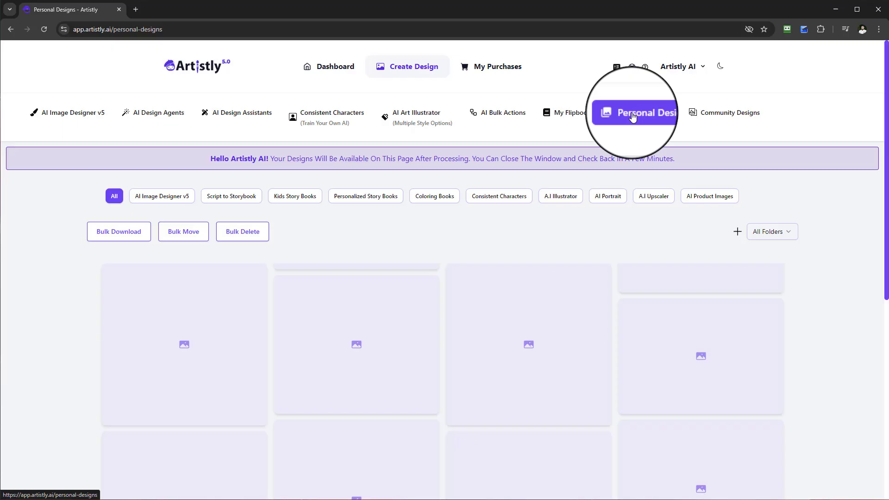
scroll(553, 357, "down", 6)
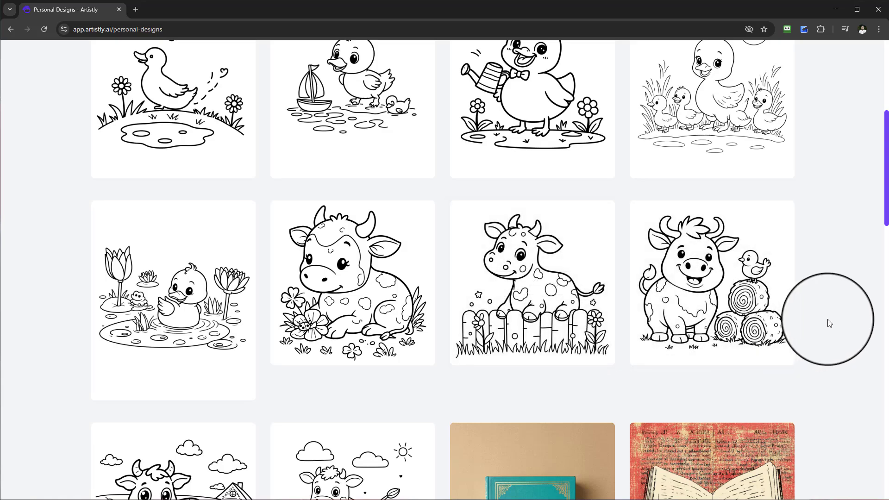
scroll(829, 323, "up", 3)
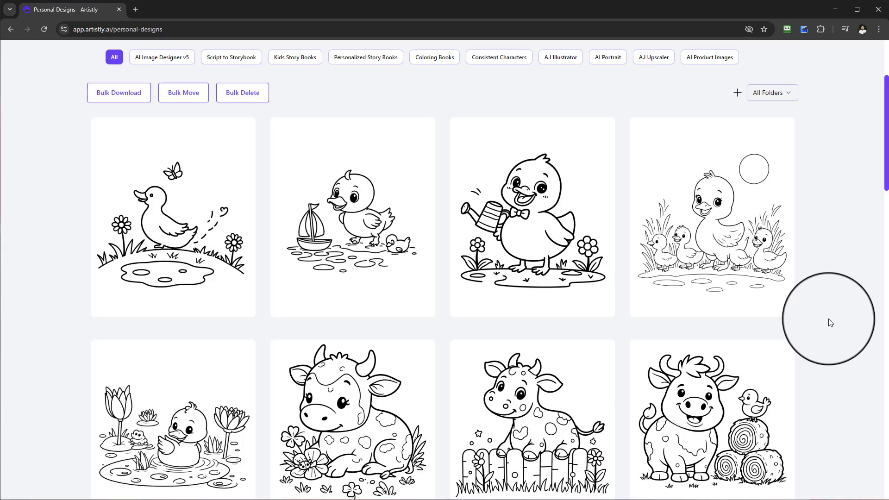
scroll(831, 323, "down", 1)
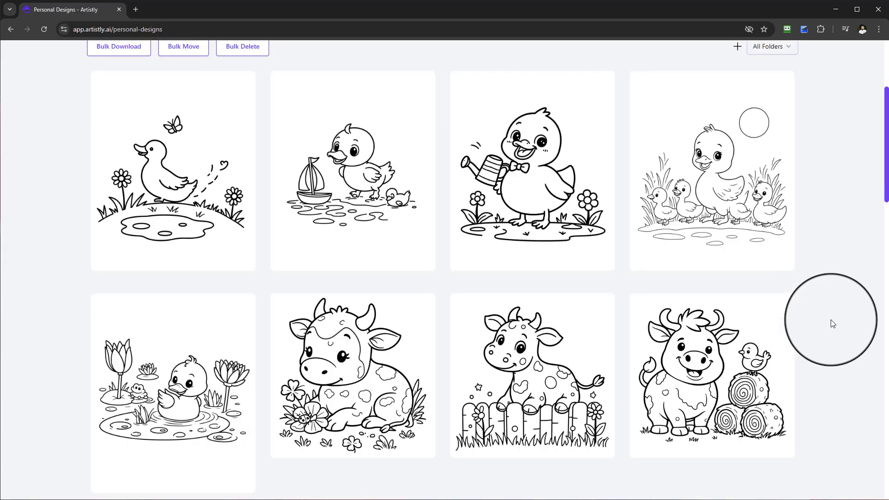
scroll(836, 323, "up", 2)
scroll(835, 323, "up", 2)
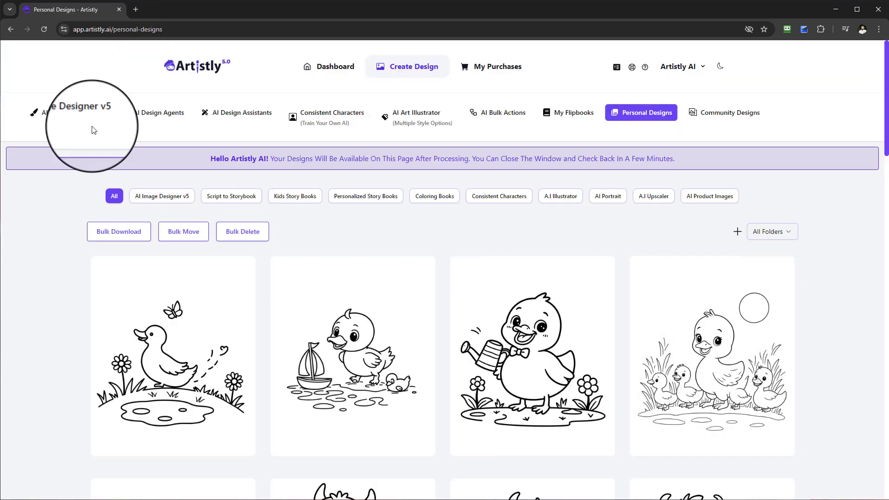
left_click(153, 117)
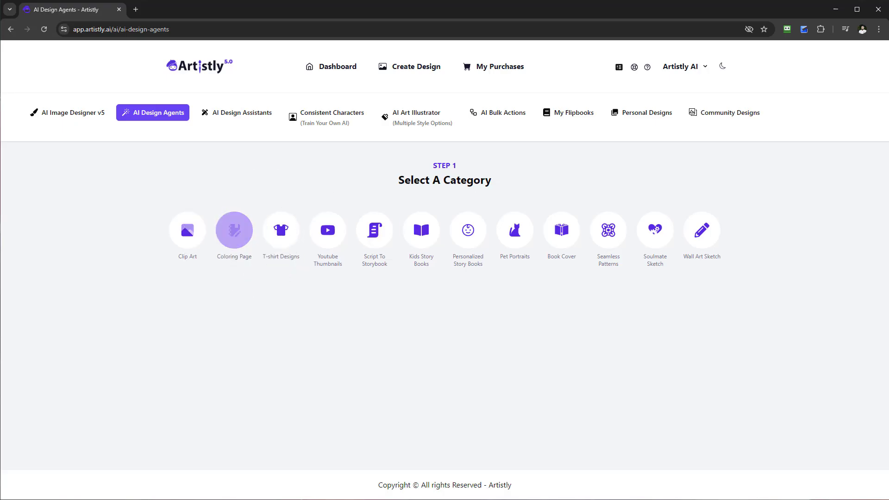